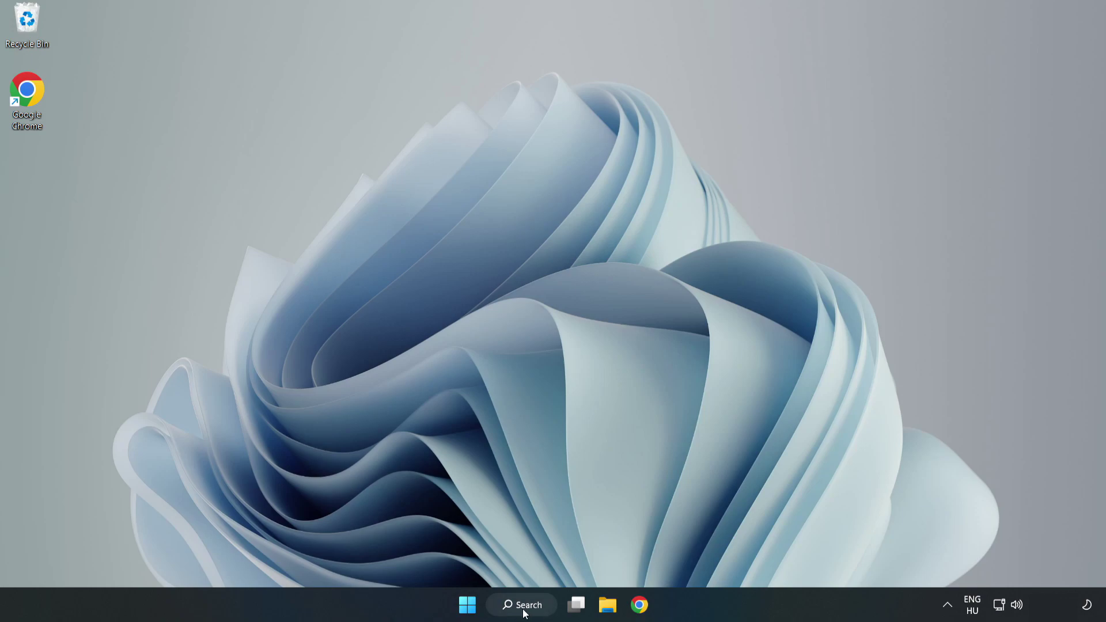
# Step: Search Windows for 'device manager' and open Device Manager from the results
pyautogui.click(528, 607)
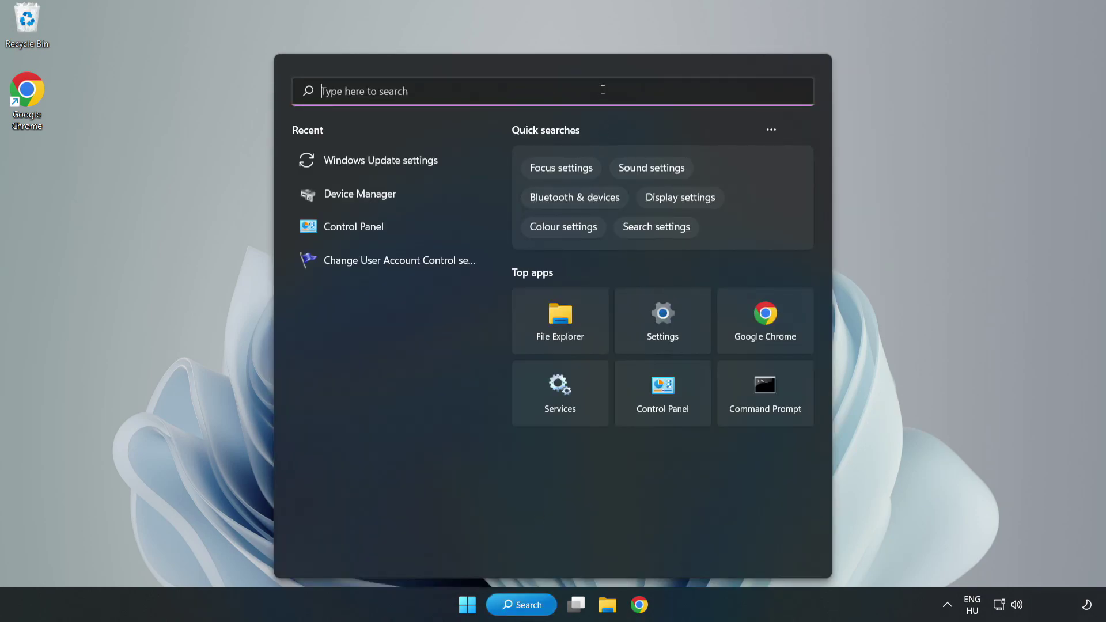
pyautogui.write('devi')
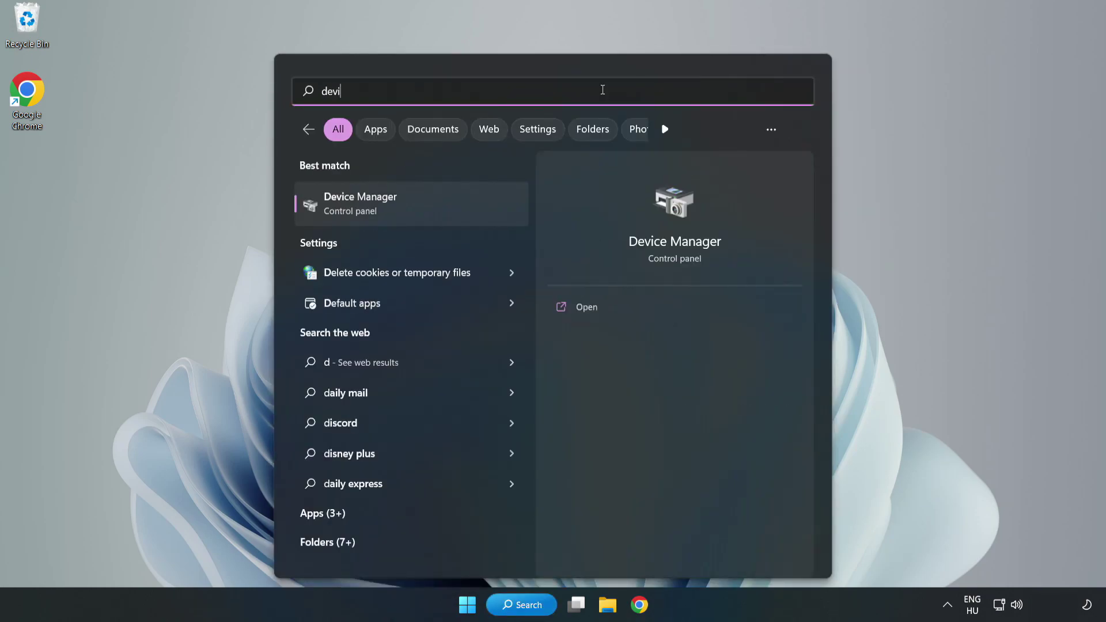
pyautogui.write('ce manager')
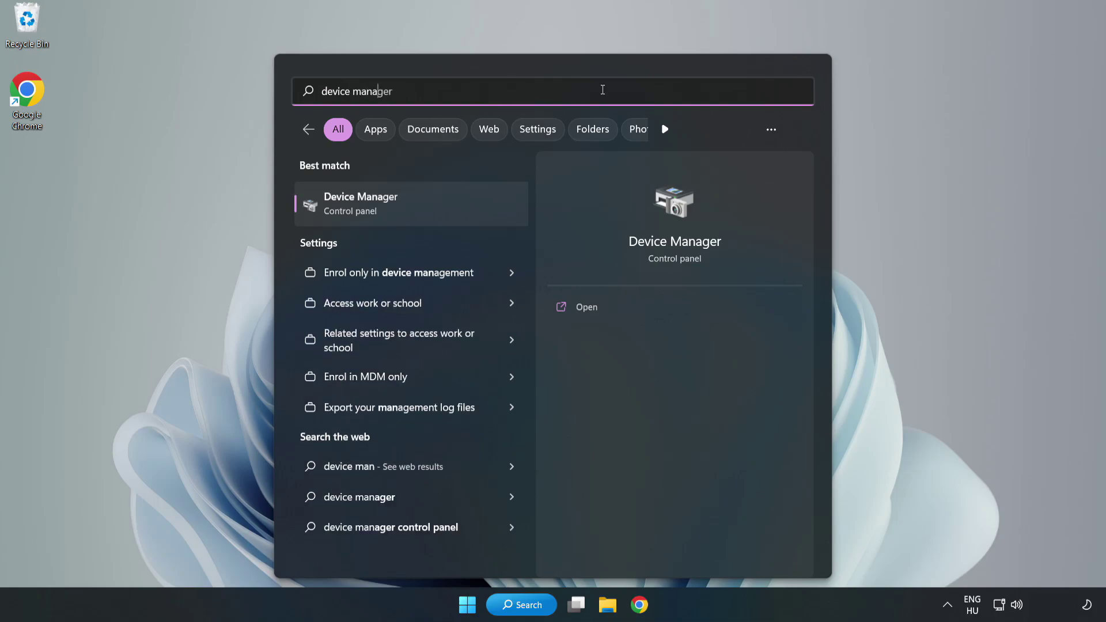
pyautogui.click(412, 214)
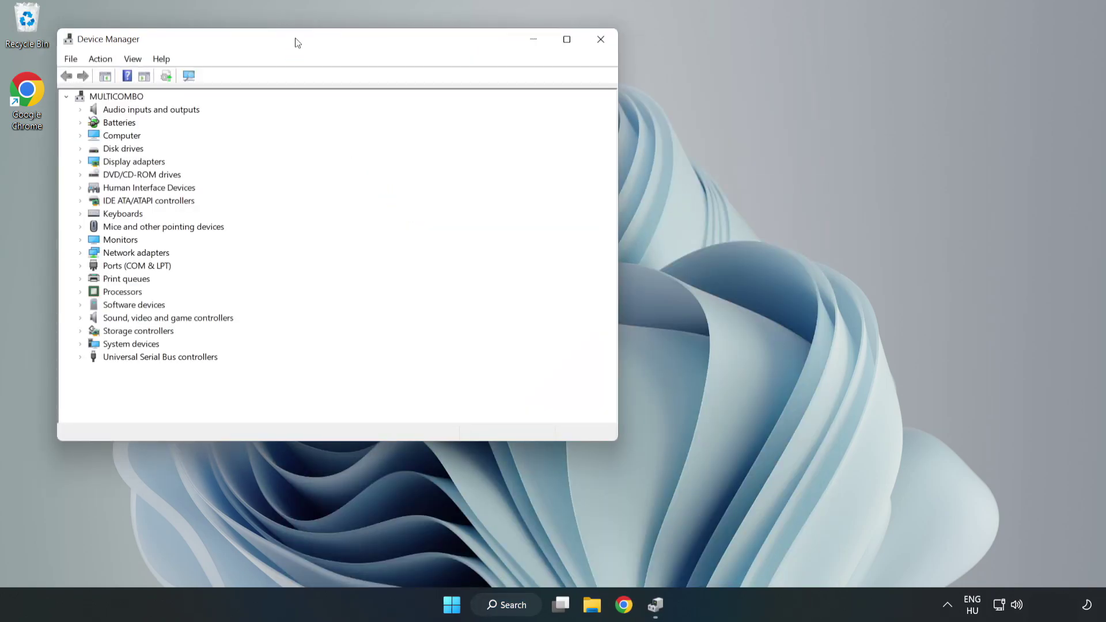
# Step: Run an automatic driver search for the VMware SVGA 3D display adapter, then close the result
pyautogui.moveTo(298, 42); pyautogui.dragTo(492, 99)
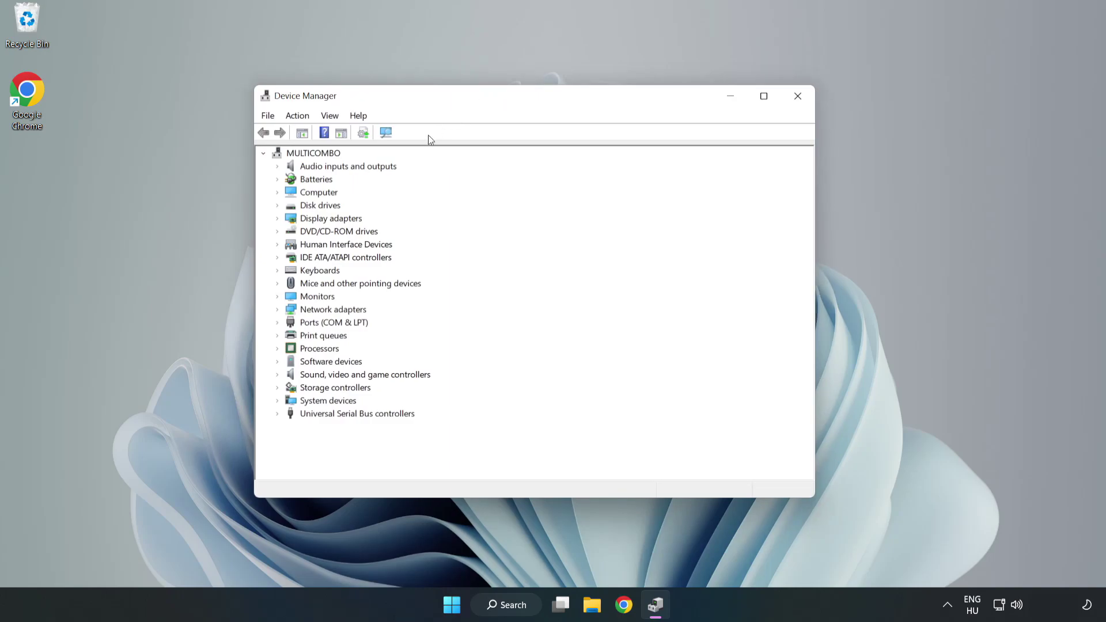
pyautogui.click(297, 220)
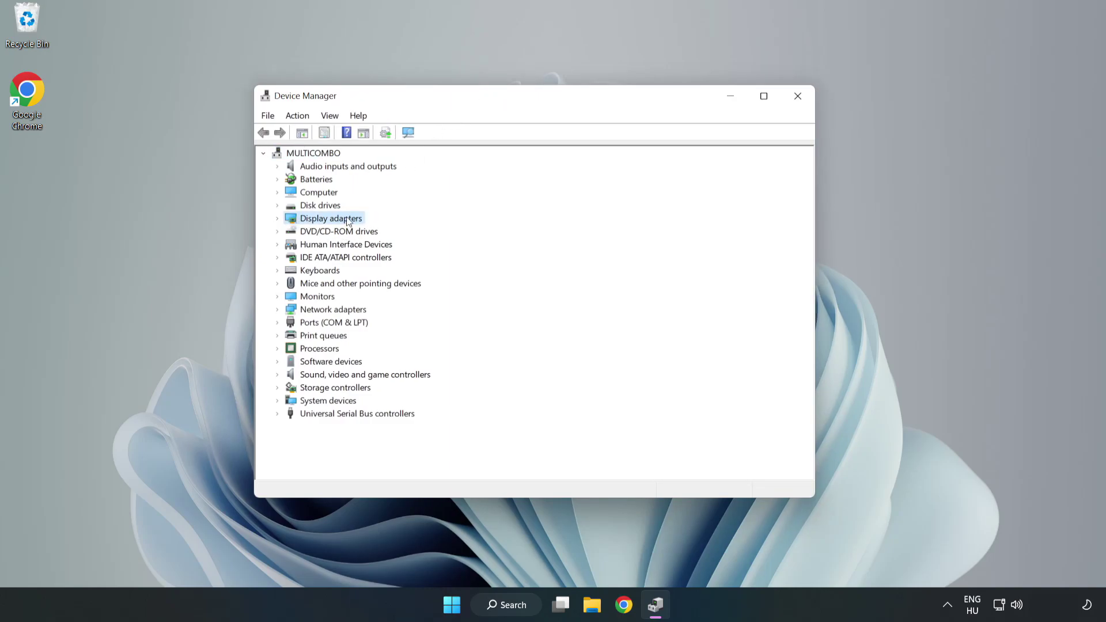
pyautogui.click(277, 219)
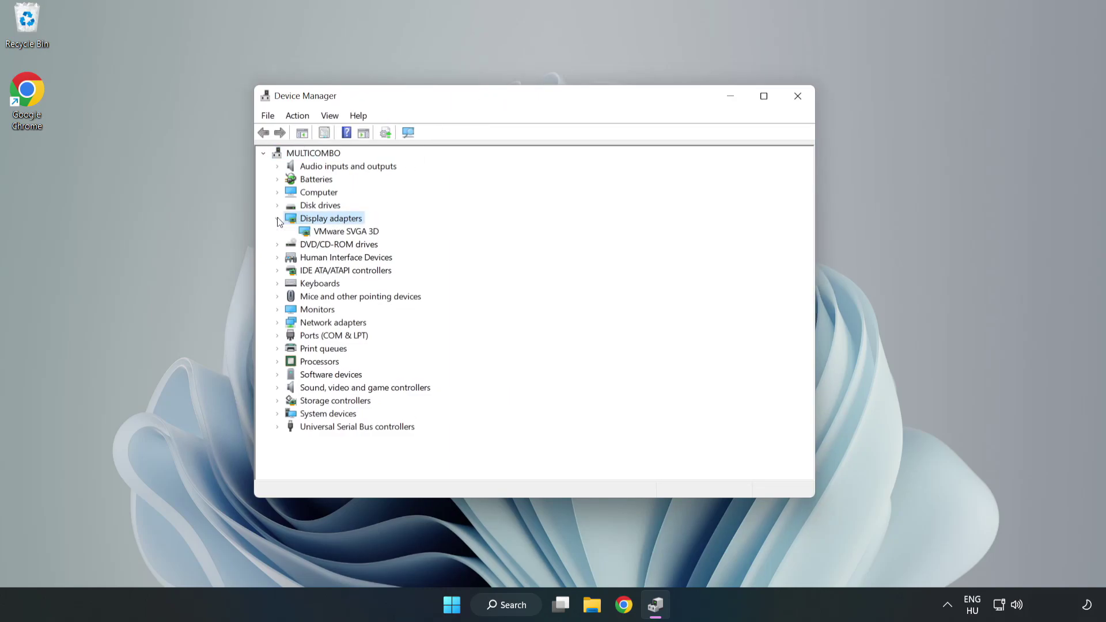
pyautogui.press('Down')
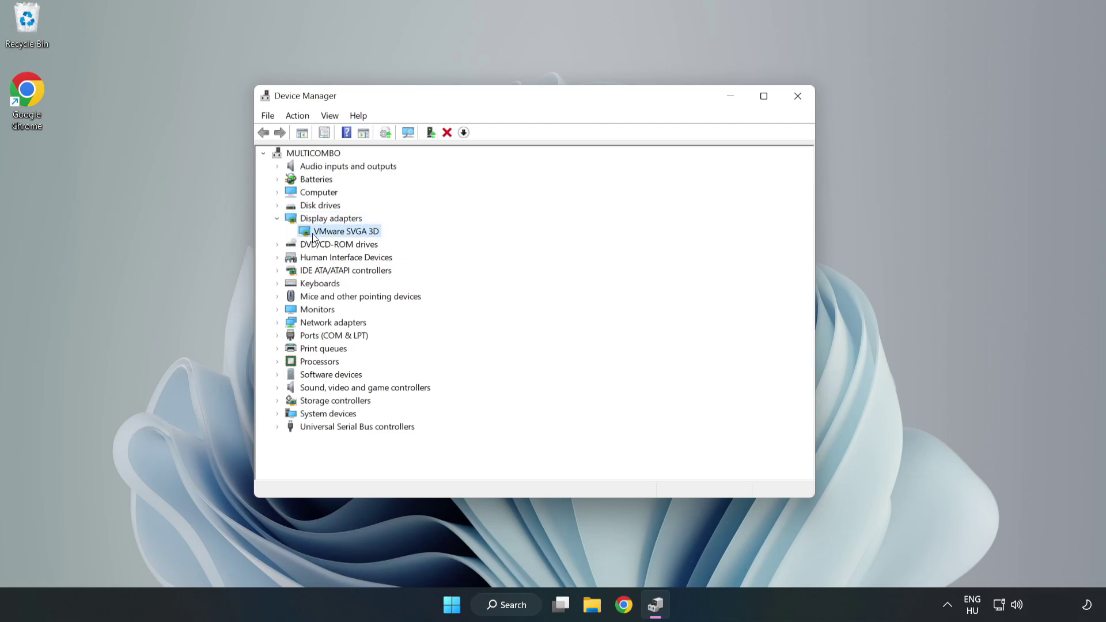
pyautogui.rightClick(343, 233)
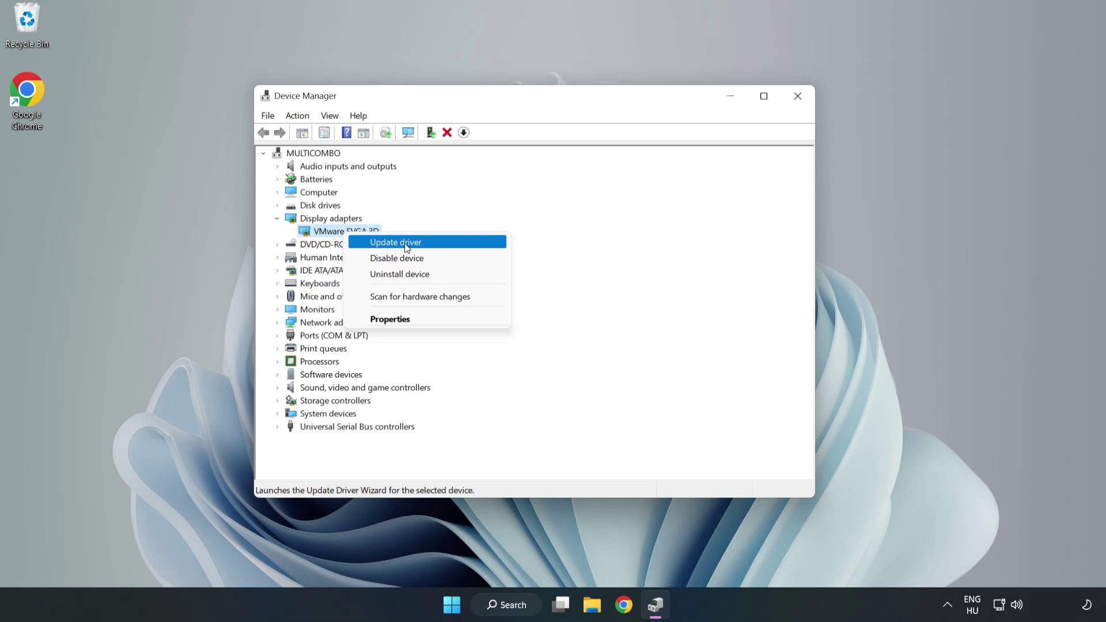
pyautogui.click(429, 248)
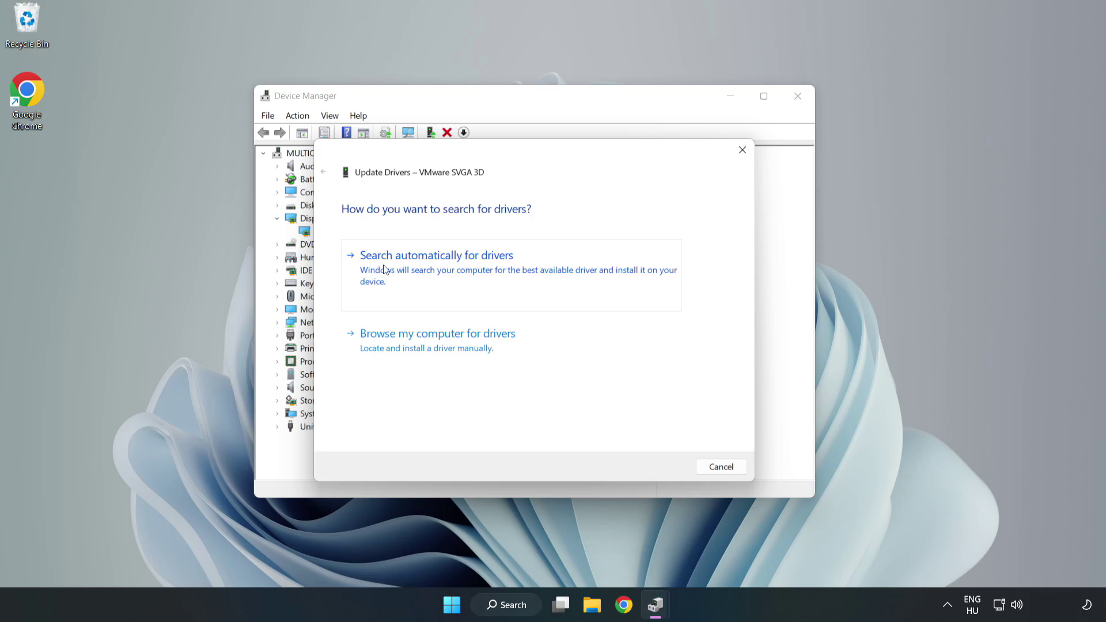
pyautogui.click(438, 264)
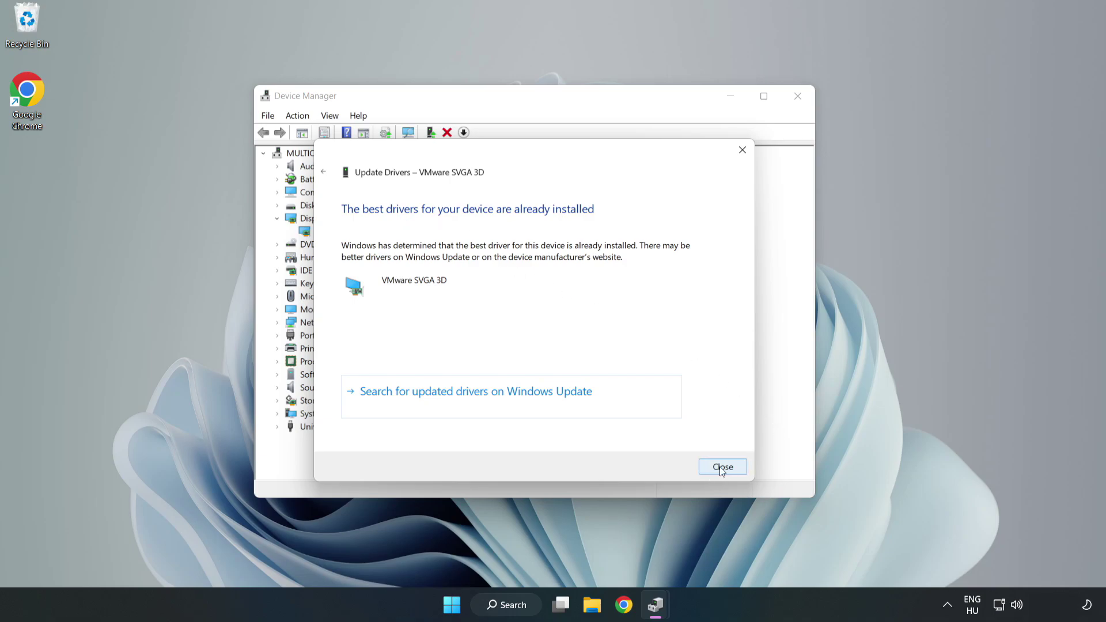
pyautogui.click(722, 467)
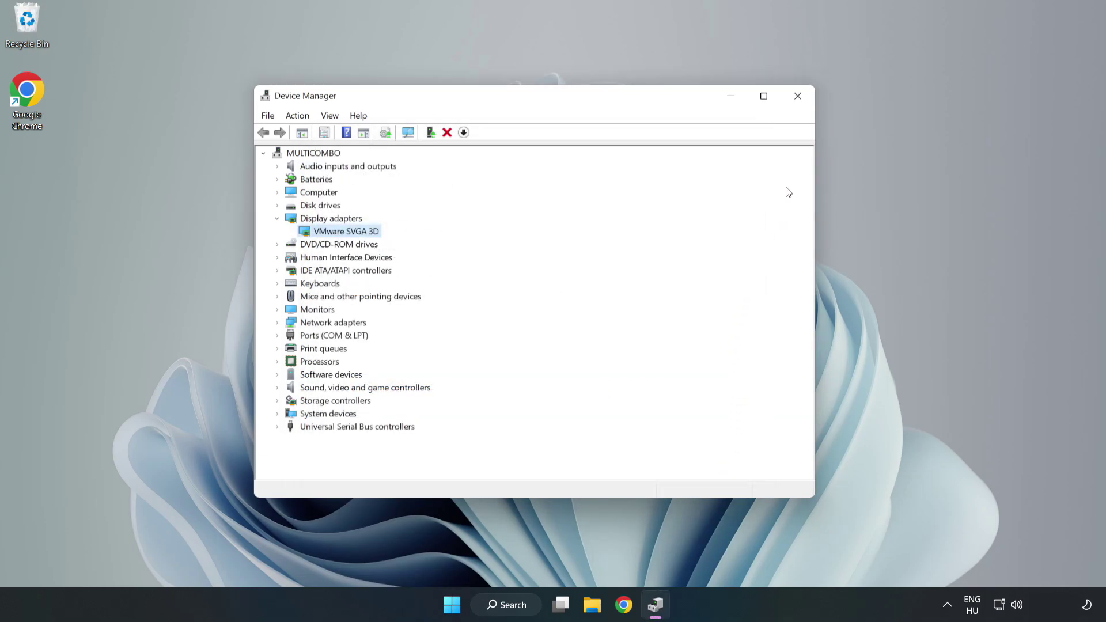
# Step: Close Device Manager and search Windows for 'updates'
pyautogui.click(798, 98)
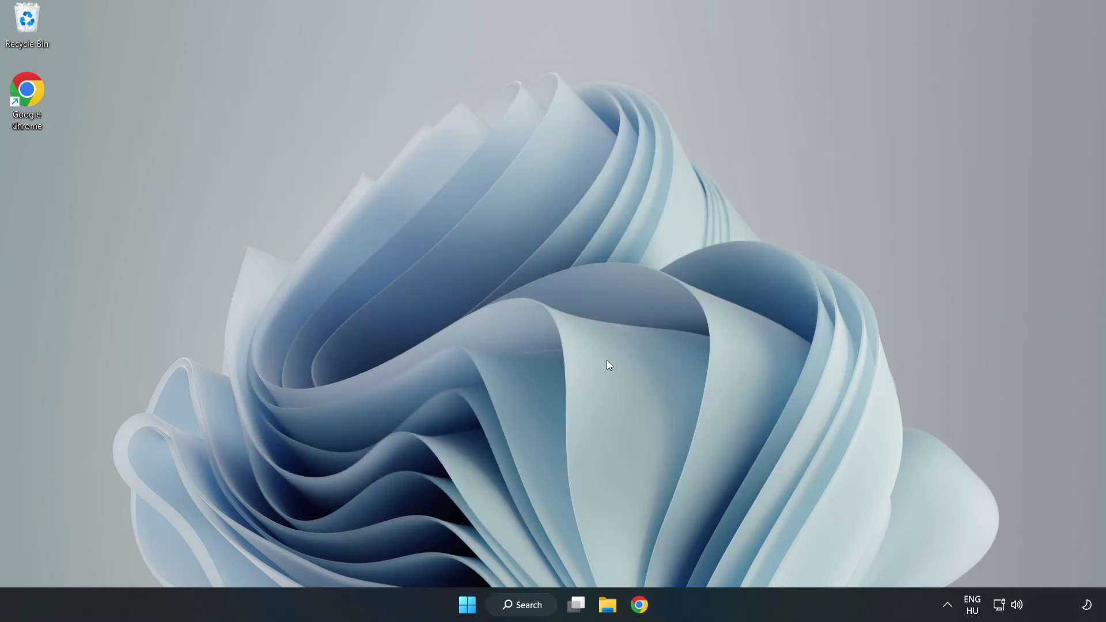
pyautogui.click(524, 606)
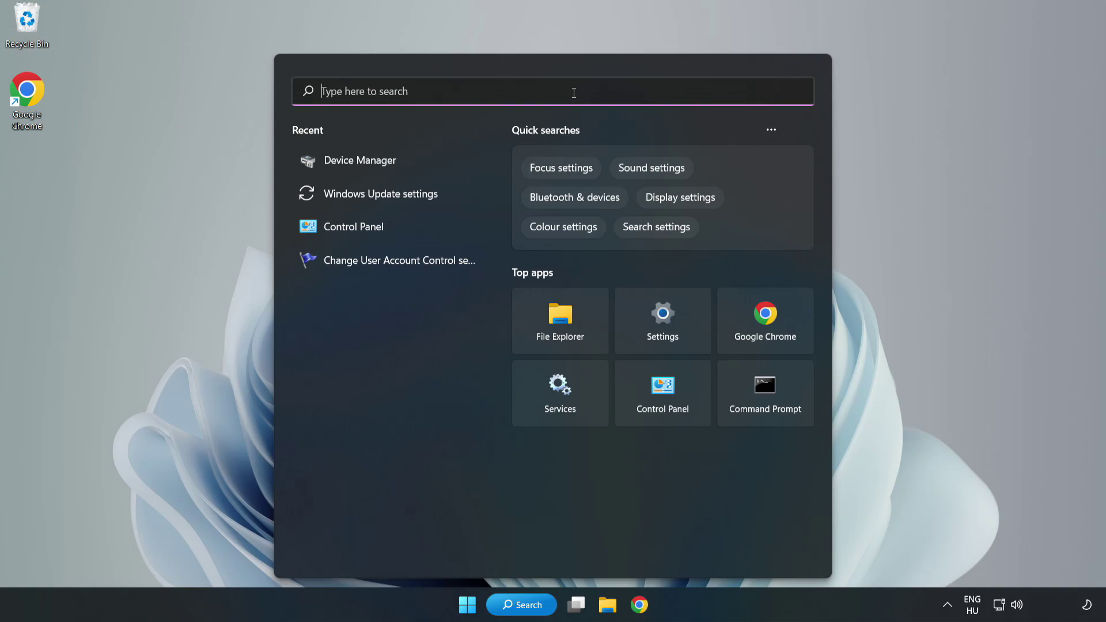
pyautogui.write('updates')
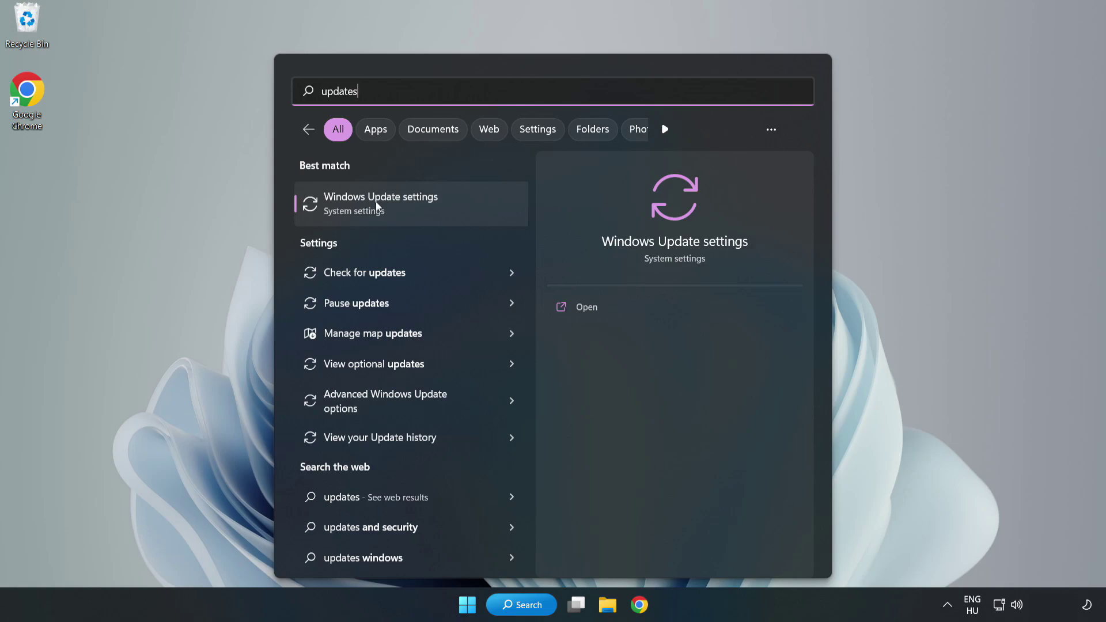
# Step: Open Windows Update maximized, run Check for updates, then close Settings
pyautogui.click(393, 205)
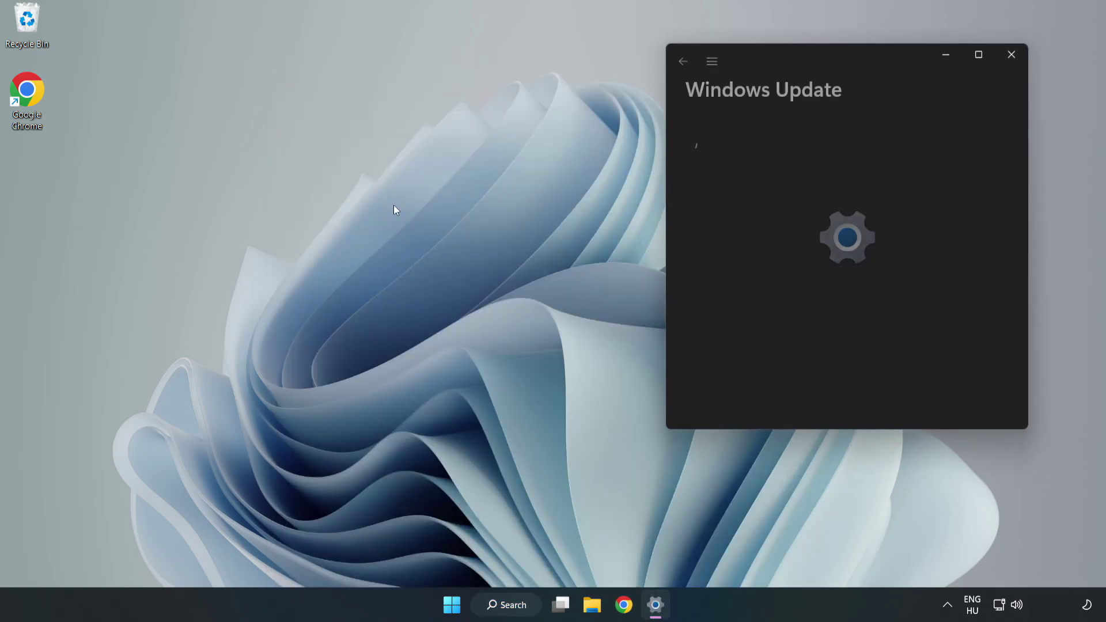
pyautogui.click(980, 56)
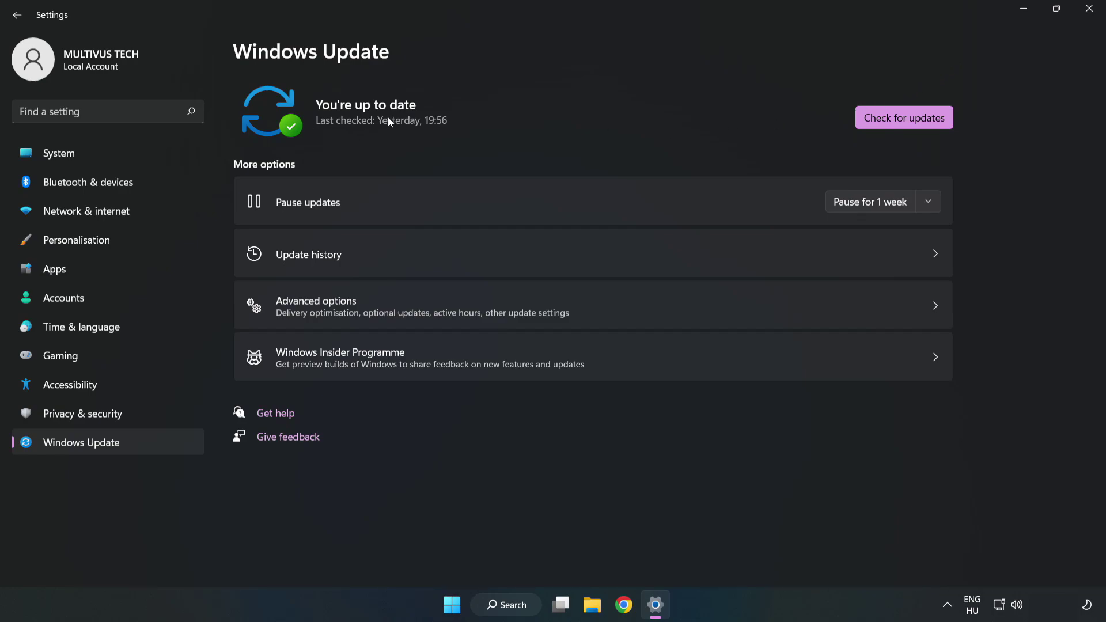
pyautogui.click(905, 119)
pyautogui.click(1089, 11)
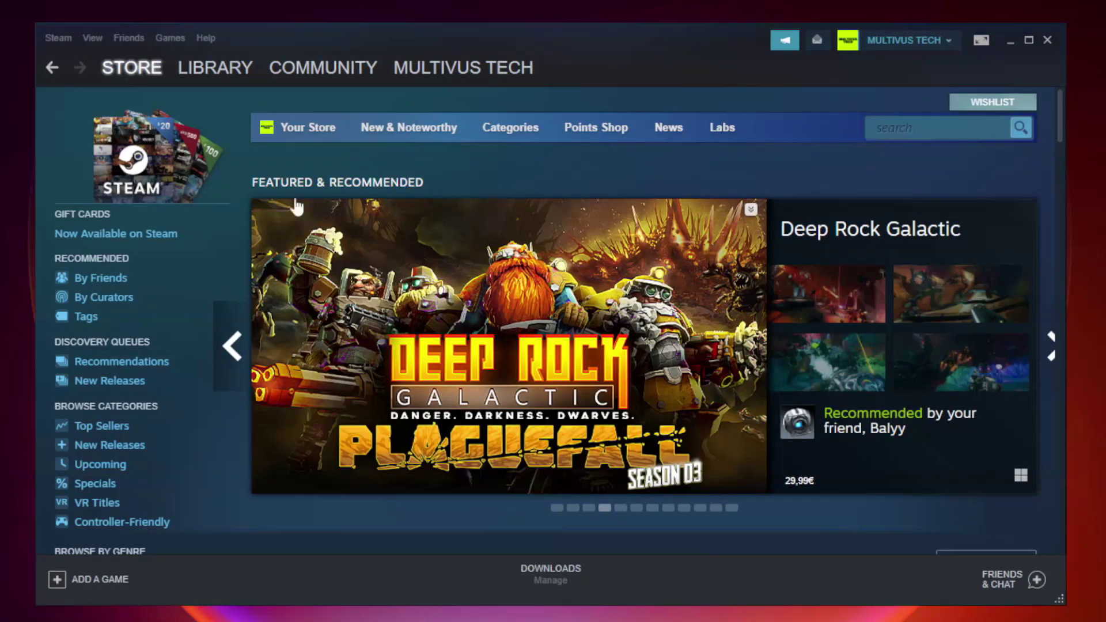
# Step: Switch Steam to the Library and bring up the menu for YOUR NOT WORKING GAME
pyautogui.moveTo(182, 69)
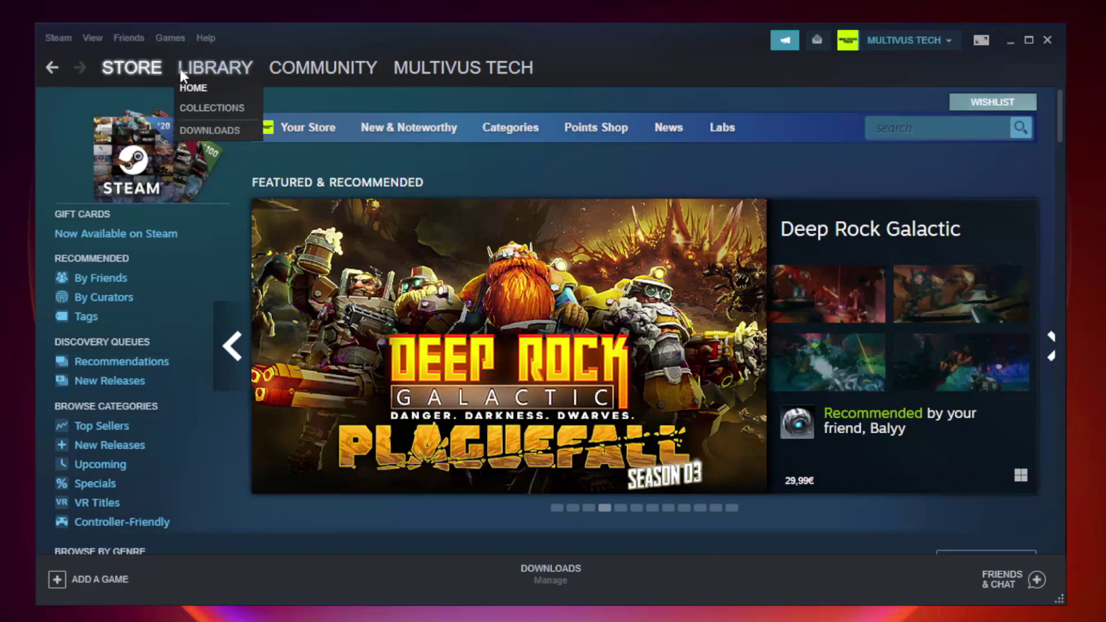
pyautogui.click(224, 73)
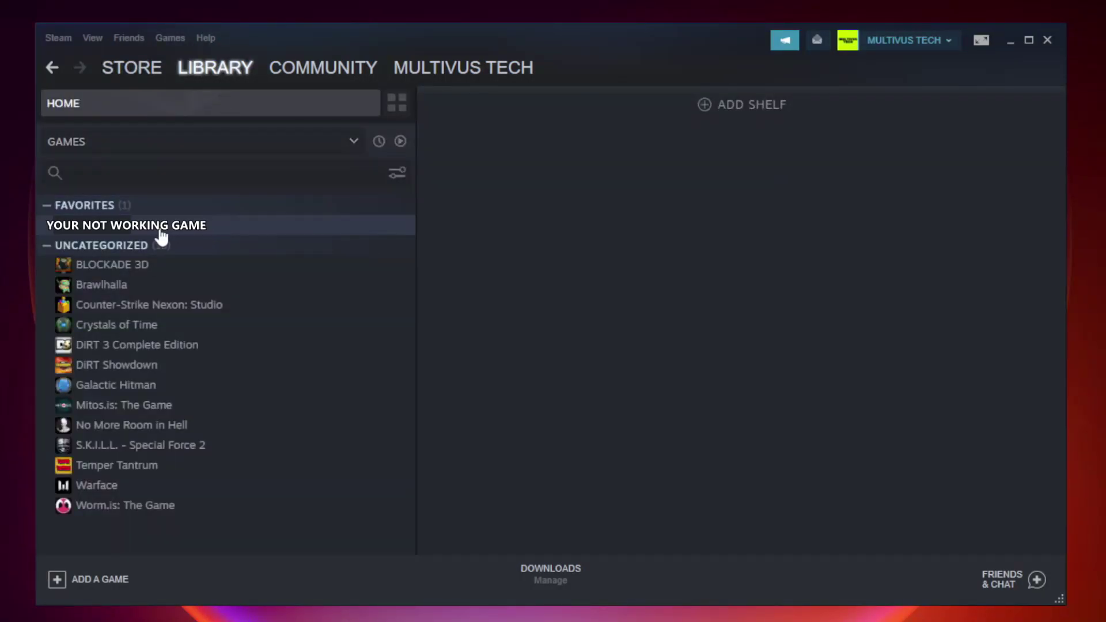
pyautogui.rightClick(239, 230)
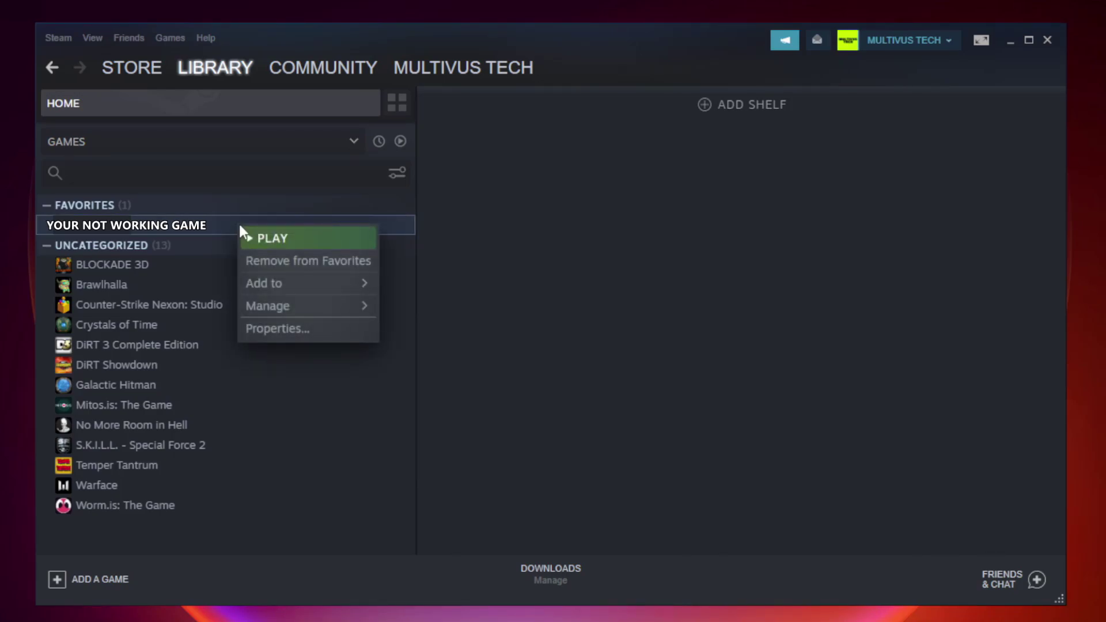
# Step: Verify the integrity of the game's local files from its Properties; all 9192 files validate
pyautogui.click(305, 328)
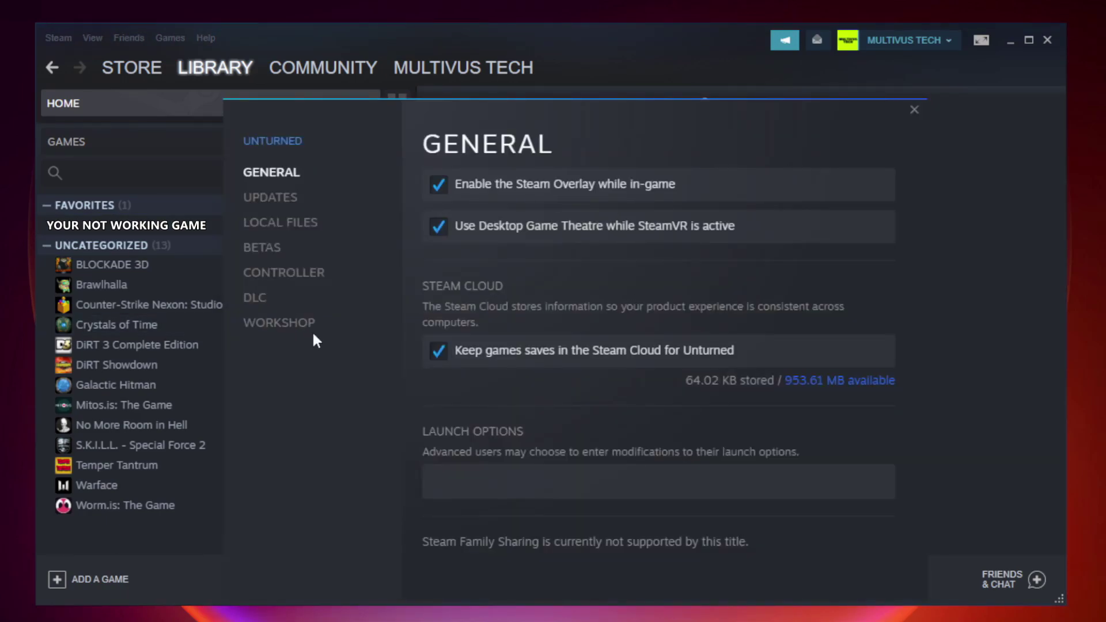
pyautogui.click(294, 233)
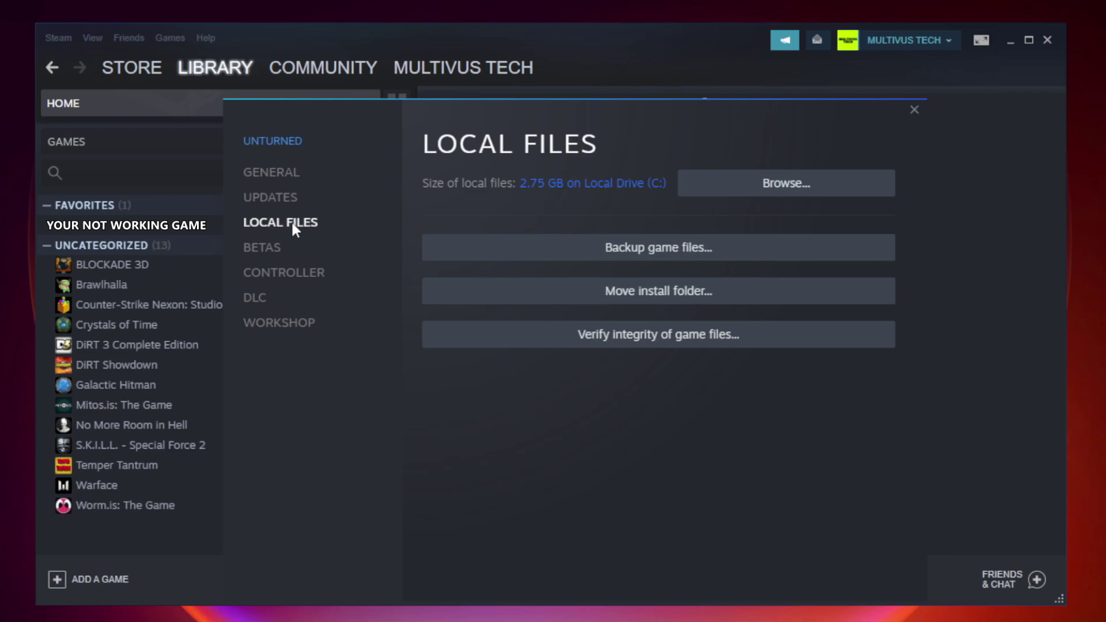
pyautogui.click(668, 335)
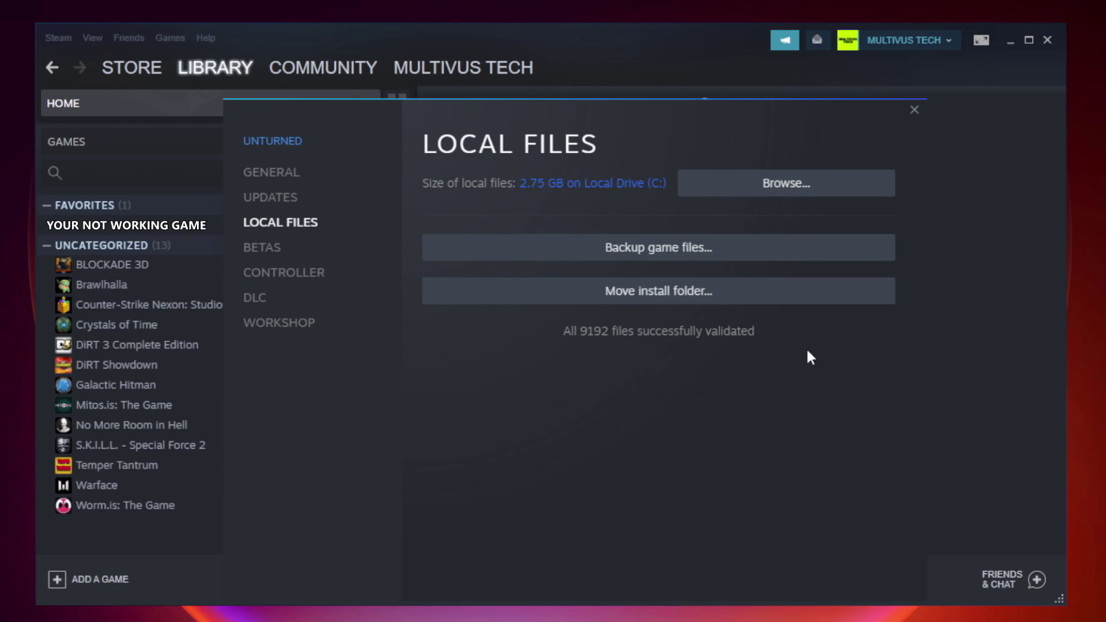
# Step: Open the game's install folder and bring up the YOUR NOT WORKING GAME shortcut's Properties dialog
pyautogui.click(791, 198)
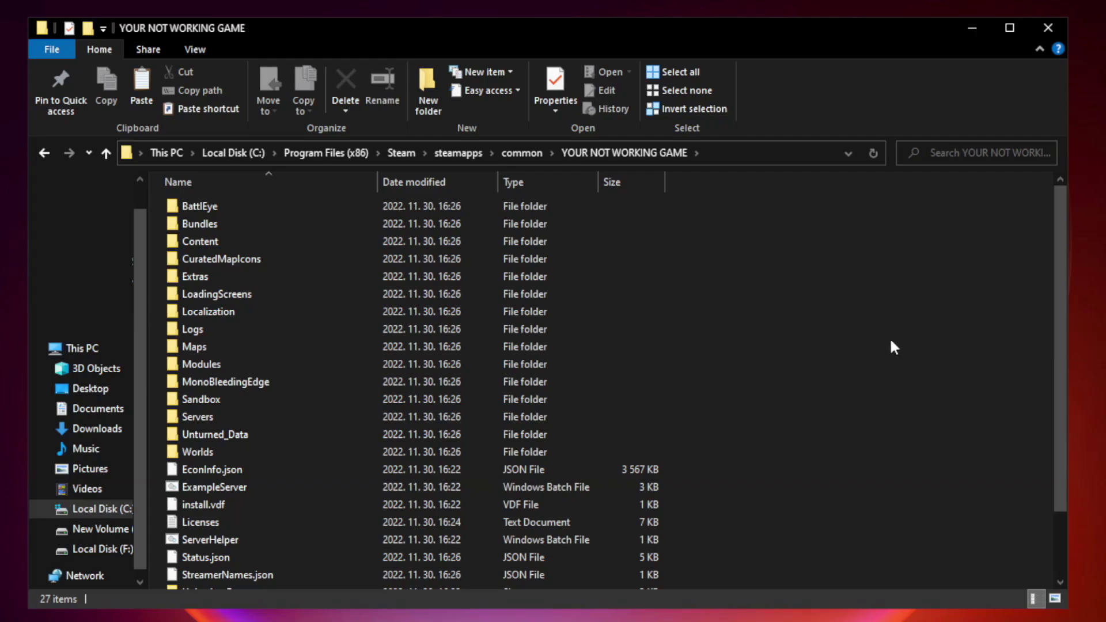
pyautogui.moveTo(1060, 302); pyautogui.dragTo(1062, 396)
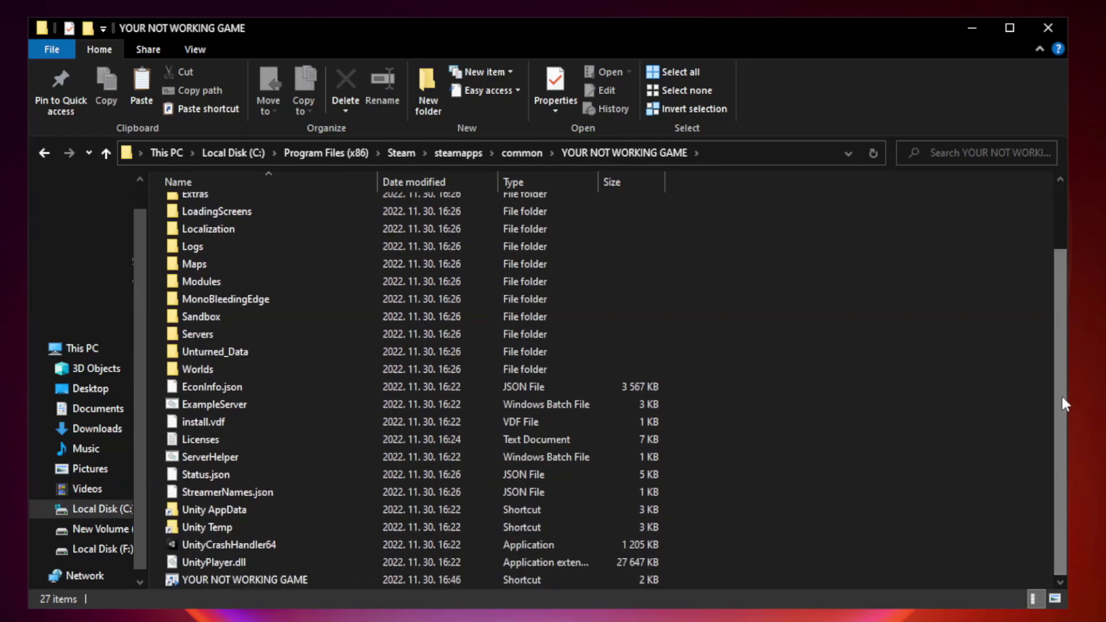
pyautogui.click(439, 579)
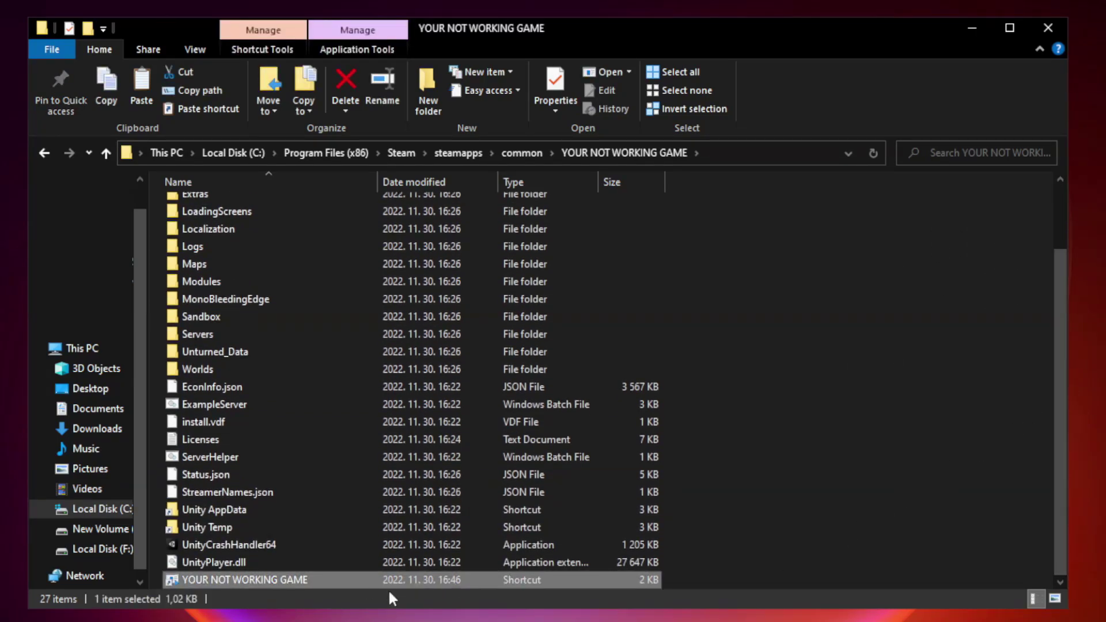
pyautogui.rightClick(375, 579)
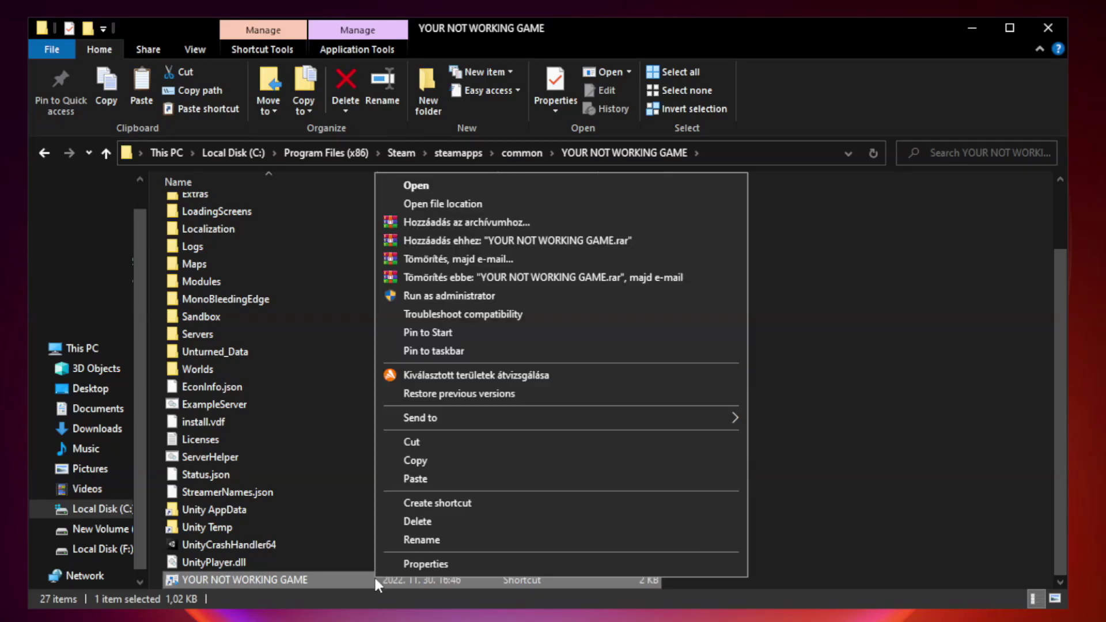
pyautogui.click(557, 563)
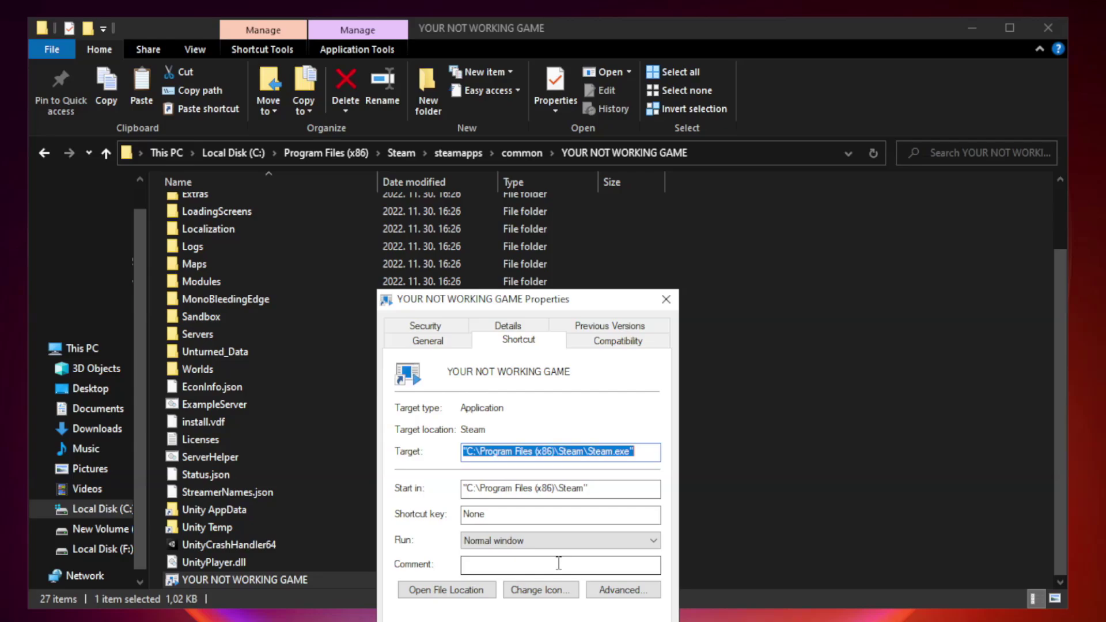
pyautogui.moveTo(547, 306); pyautogui.dragTo(549, 126)
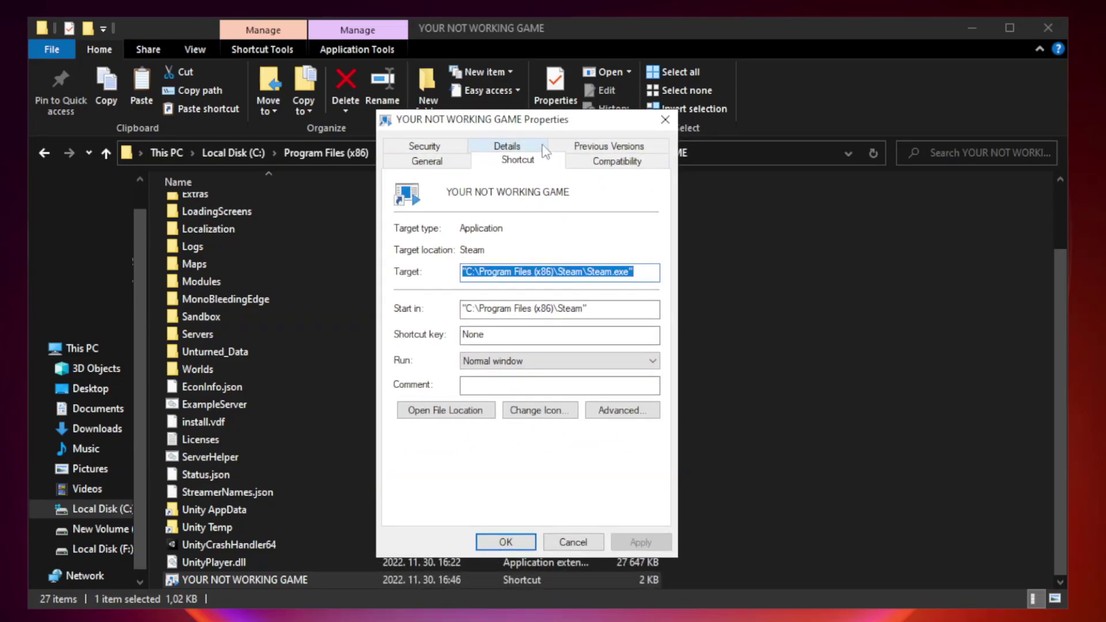
# Step: Set the shortcut to Windows 8 compatibility mode, no fullscreen optimizations, run as administrator, and apply
pyautogui.click(615, 167)
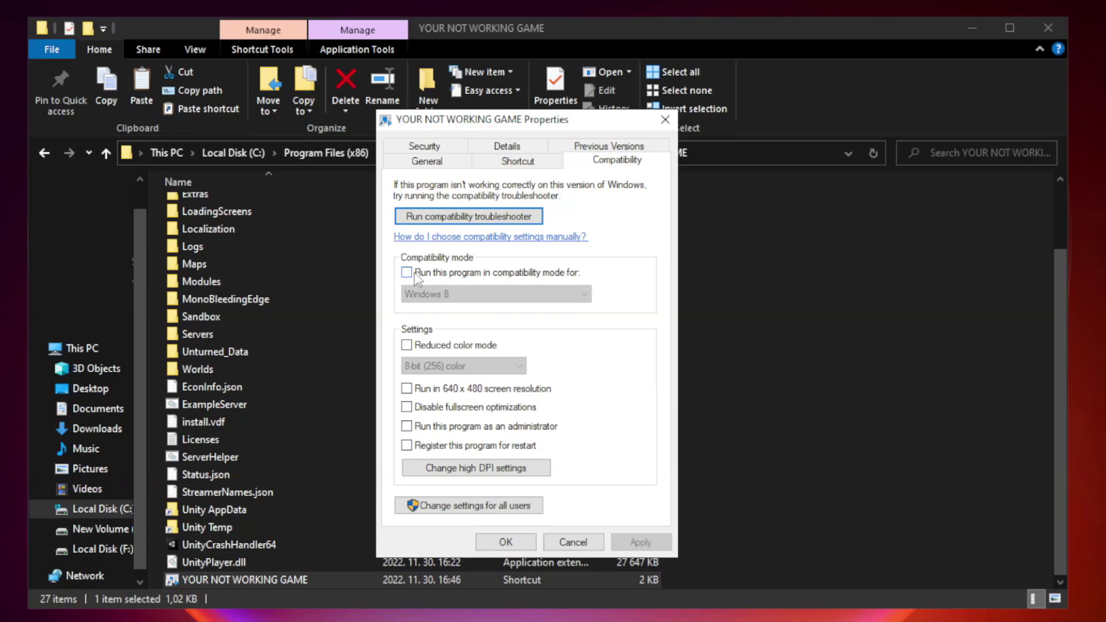
pyautogui.click(442, 277)
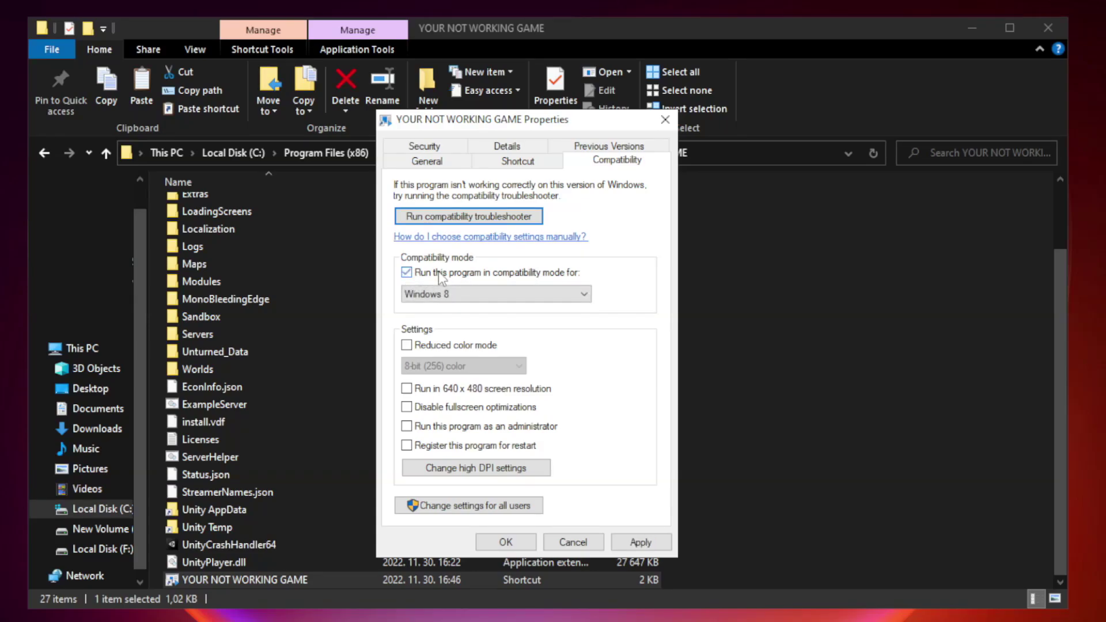
pyautogui.click(496, 294)
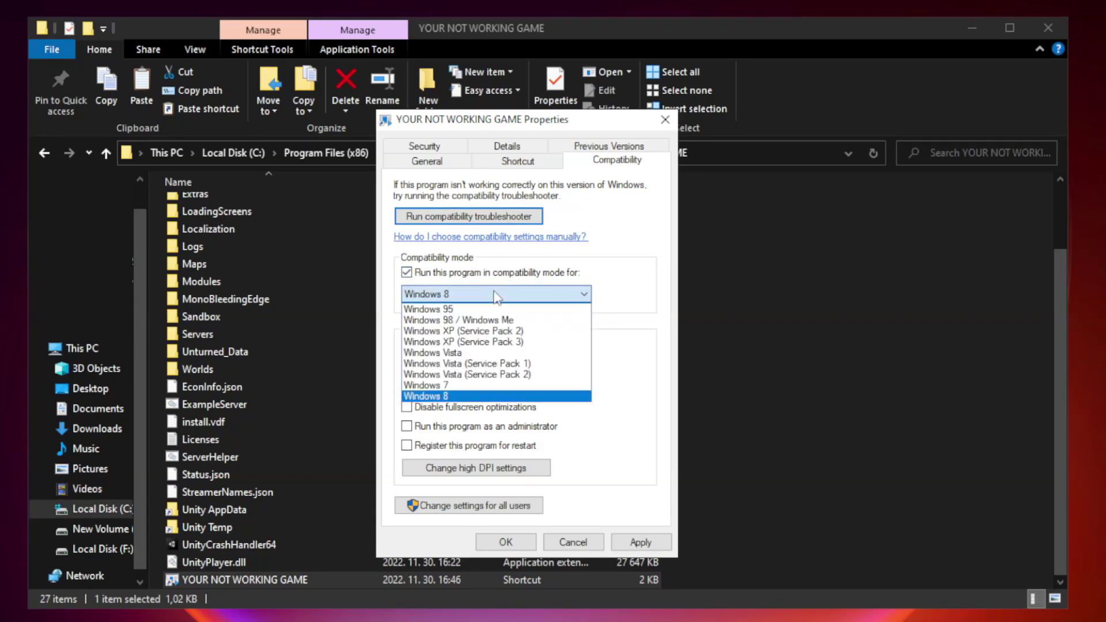
pyautogui.click(468, 397)
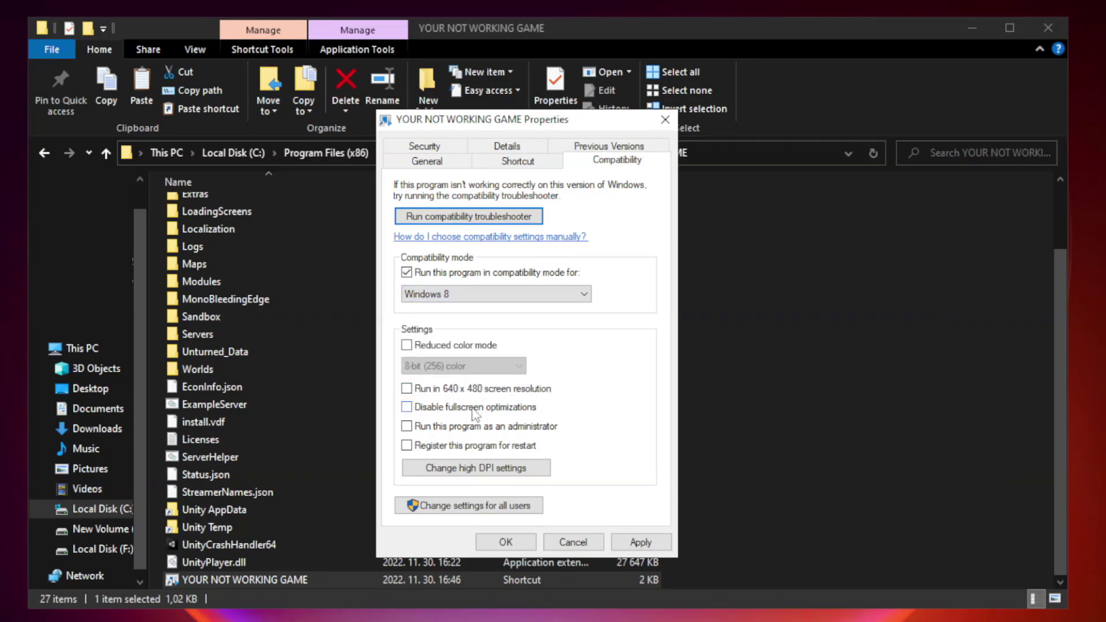
pyautogui.click(433, 415)
pyautogui.click(435, 433)
pyautogui.click(640, 540)
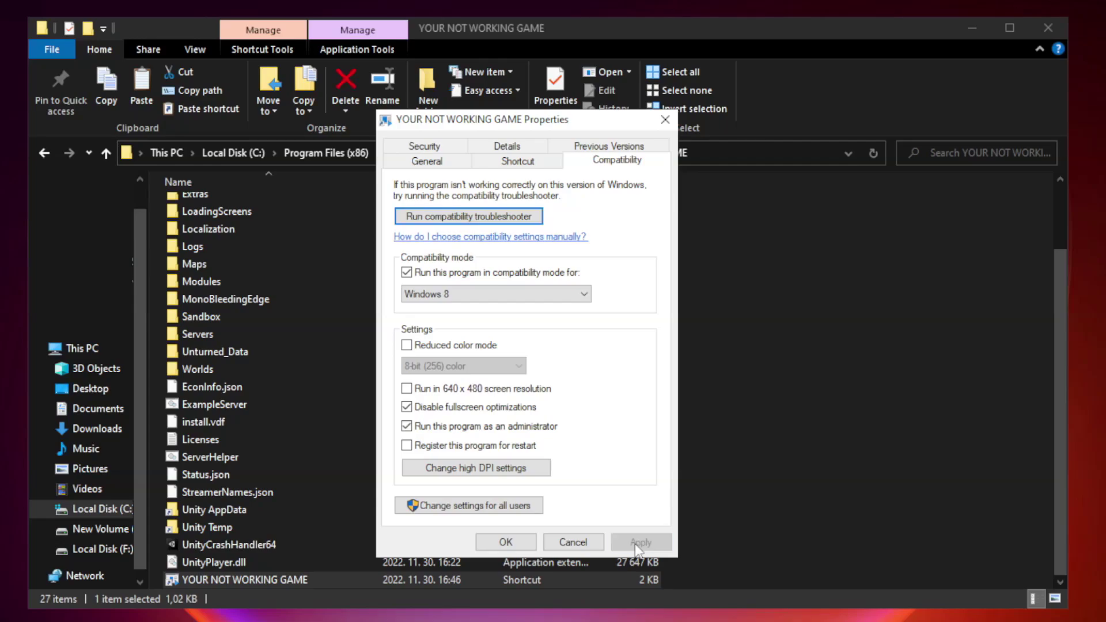
pyautogui.click(505, 543)
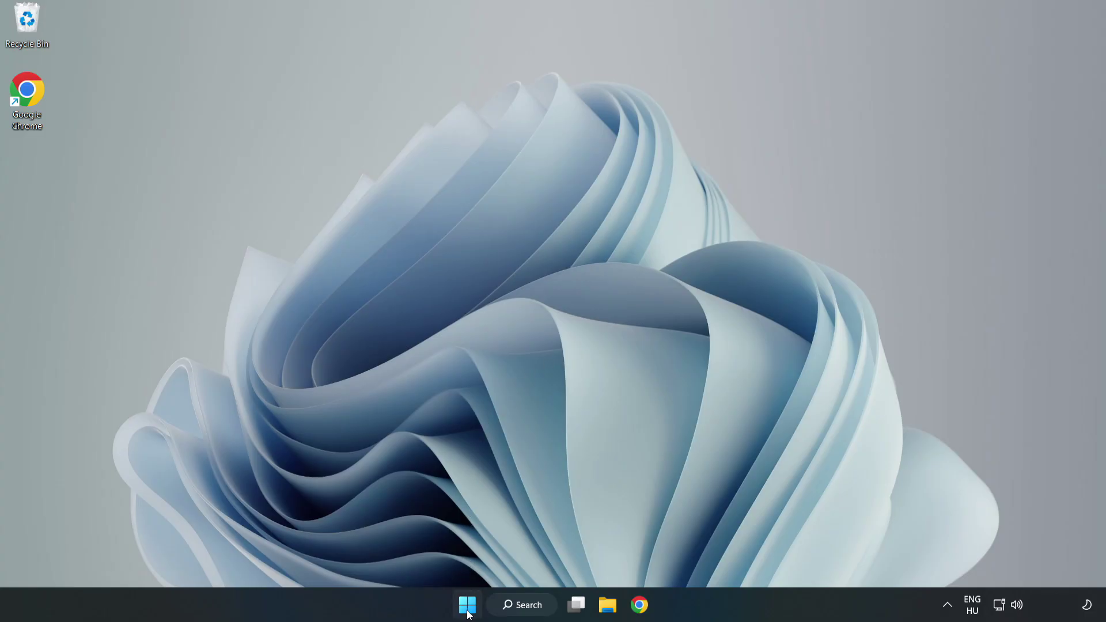
# Step: Launch Task Manager from the Start button's Win+X menu
pyautogui.rightClick(468, 608)
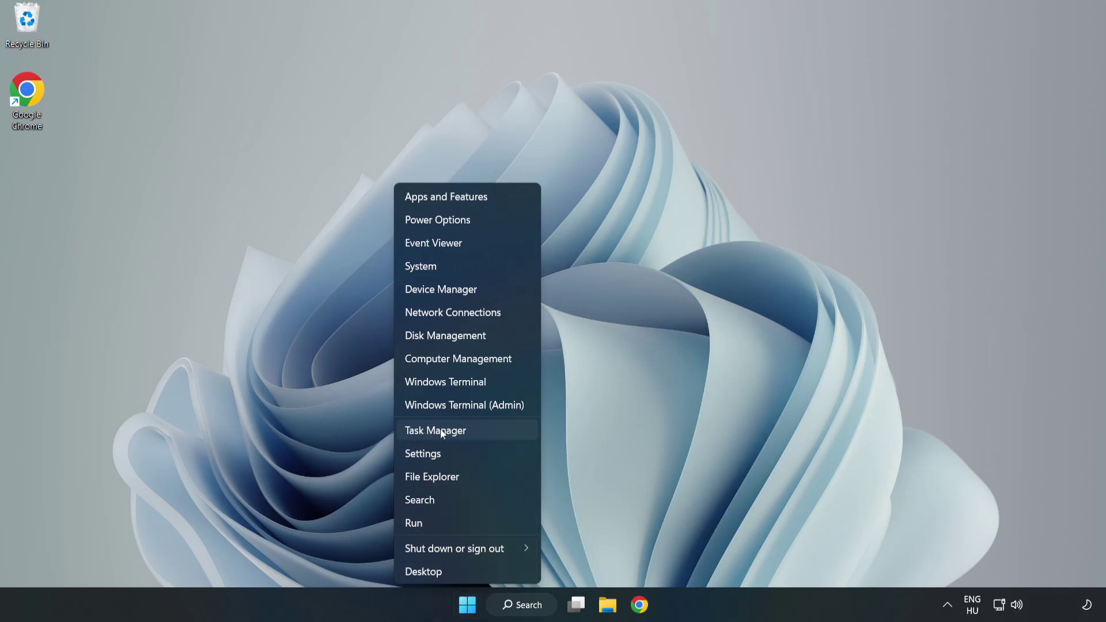
pyautogui.click(465, 431)
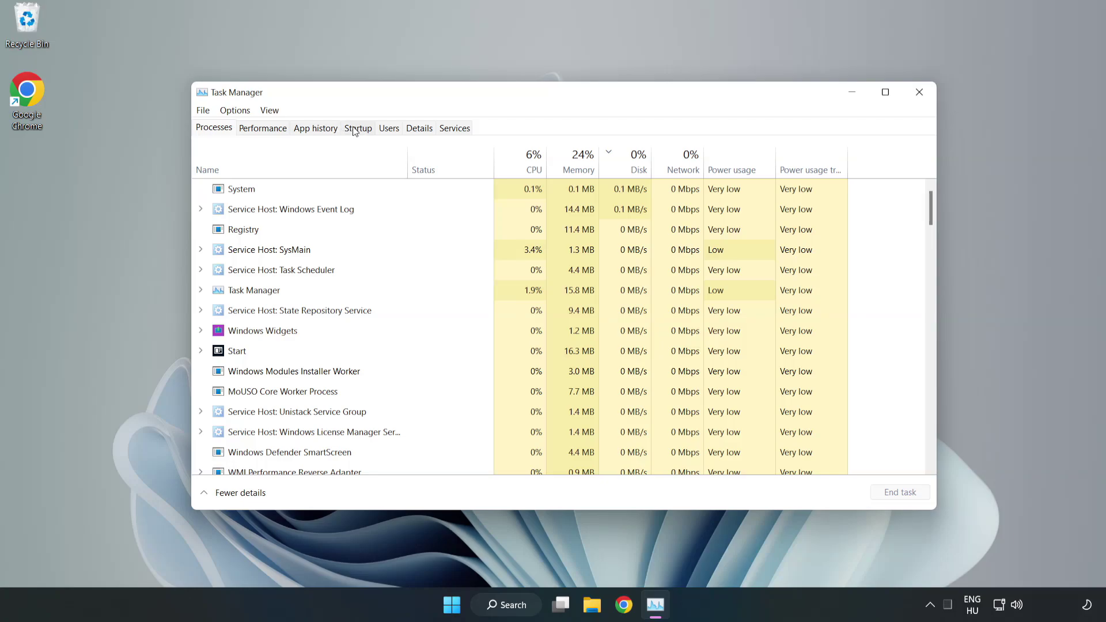
# Step: Disable Cortana, Microsoft Edge, Microsoft Teams and Phone Link as startup apps, then close Task Manager
pyautogui.click(359, 132)
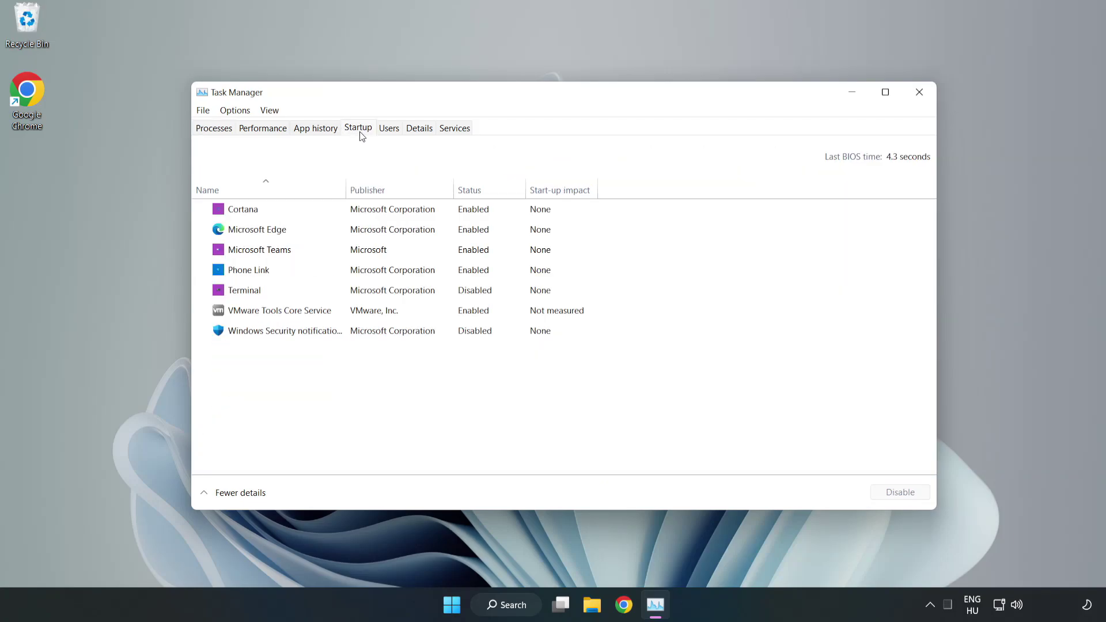
pyautogui.click(380, 214)
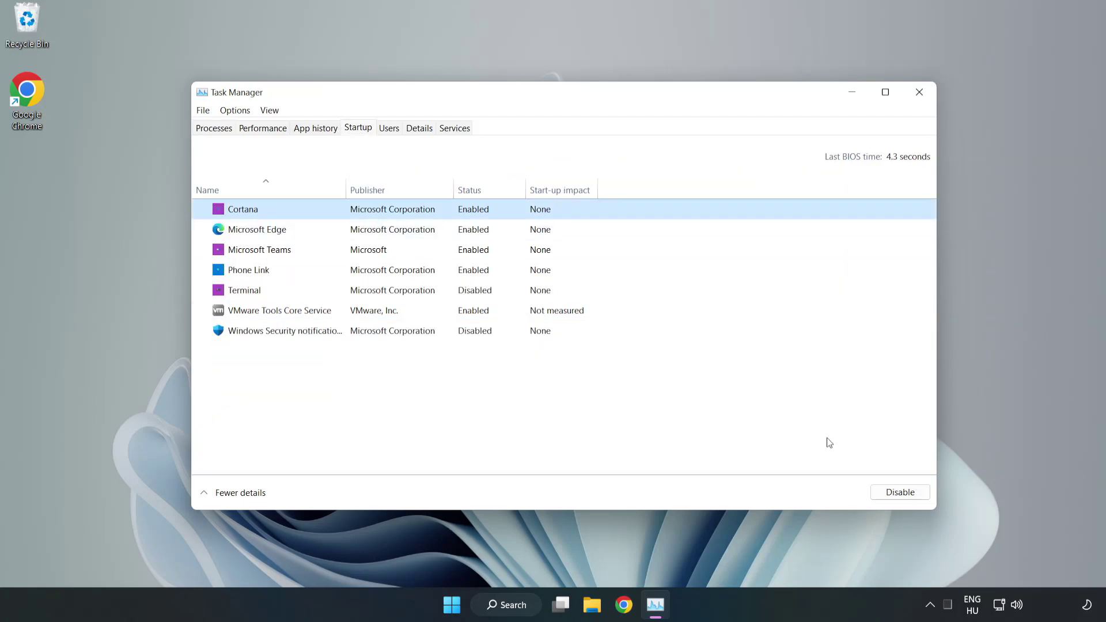
pyautogui.click(899, 492)
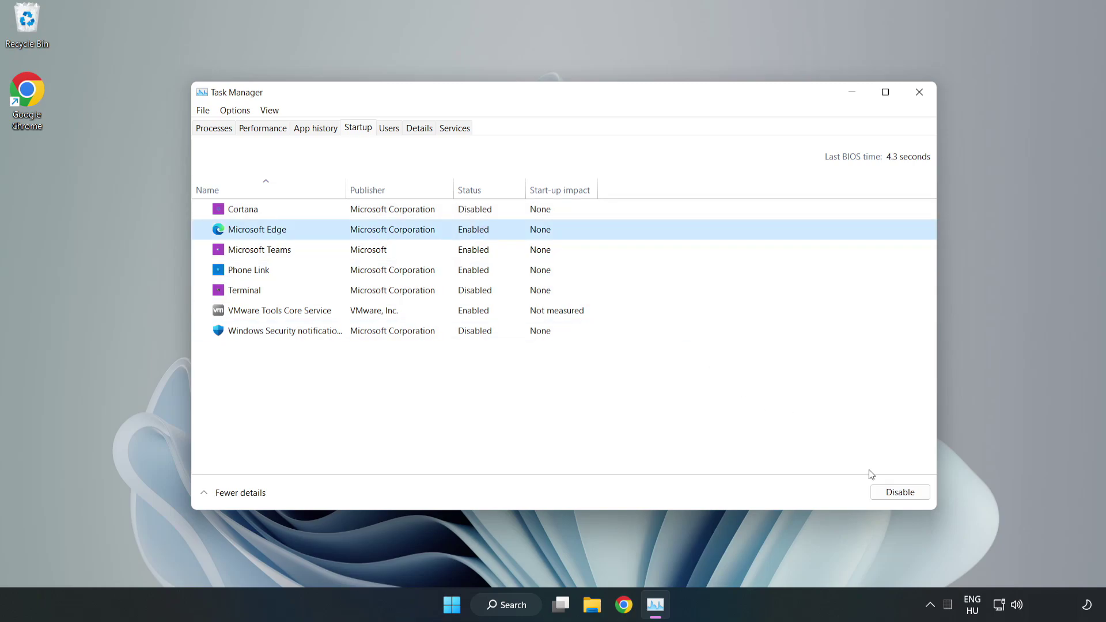
pyautogui.click(900, 492)
pyautogui.click(377, 250)
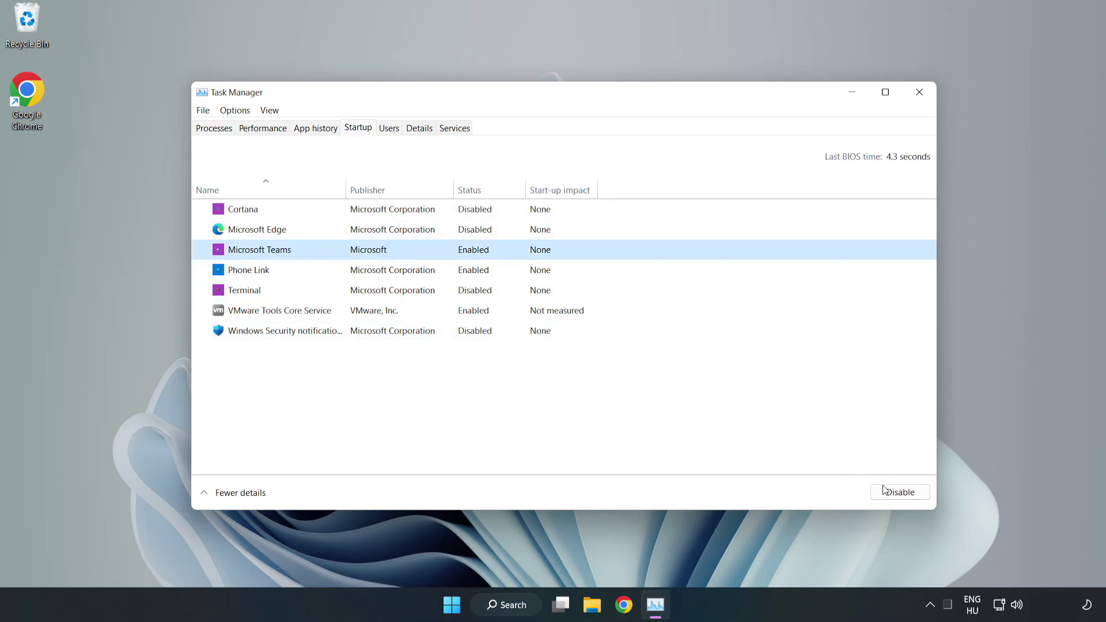
pyautogui.click(884, 490)
pyautogui.click(370, 270)
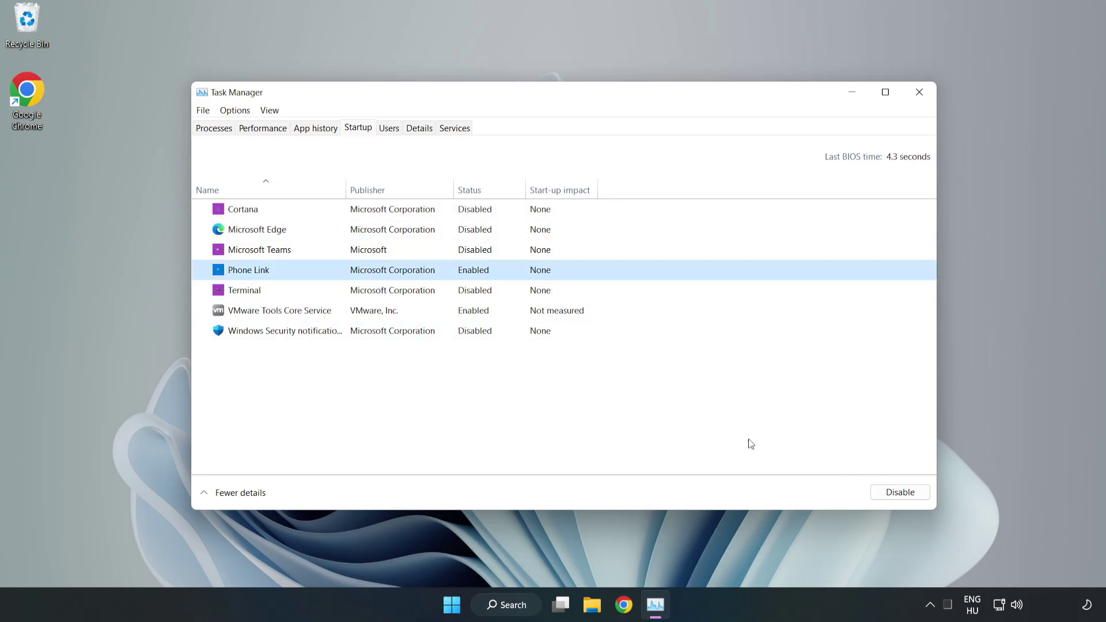
pyautogui.click(898, 492)
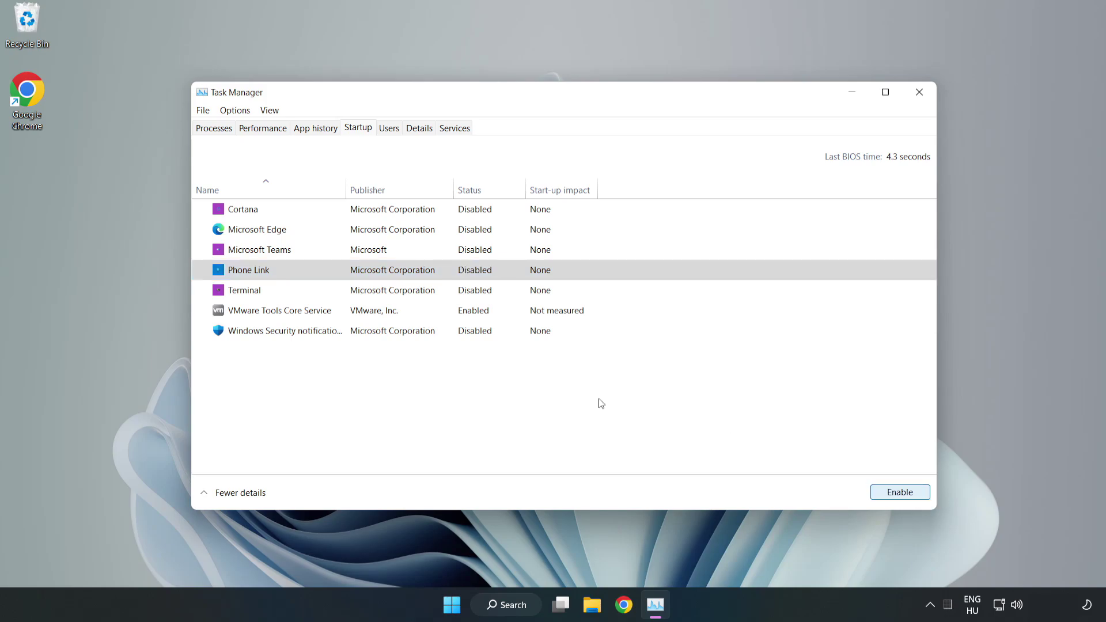
pyautogui.click(920, 94)
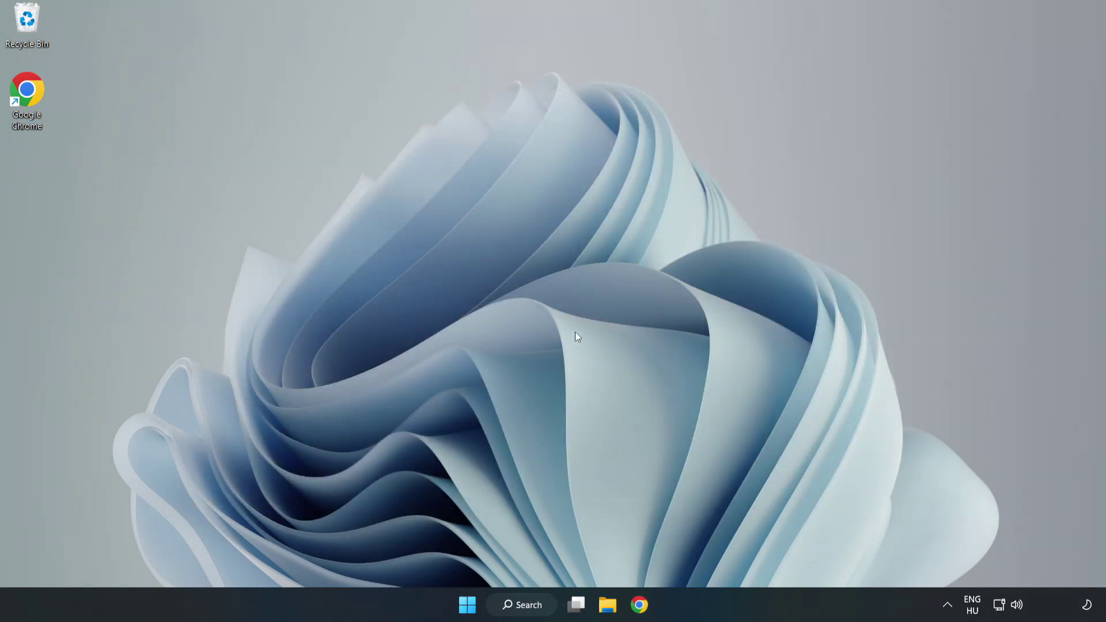
# Step: Back in Chrome, download dxwebsetup.exe from the DirectX End-User Runtime Web Installer page
pyautogui.click(638, 613)
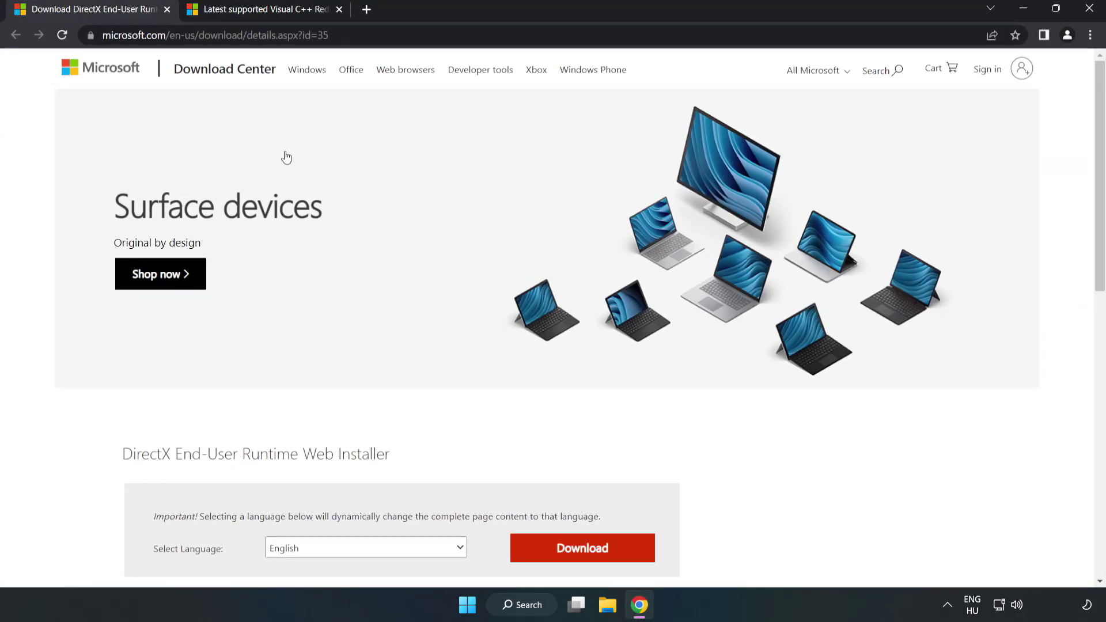
pyautogui.click(403, 35)
pyautogui.click(402, 35)
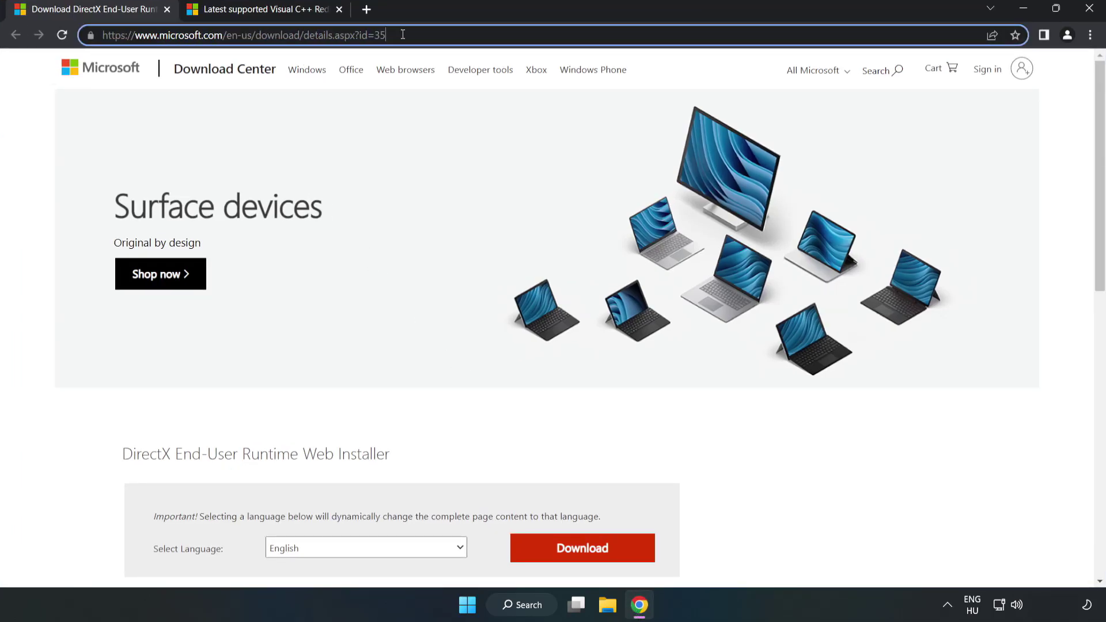
pyautogui.click(42, 128)
pyautogui.scroll(-3, 625, 381)
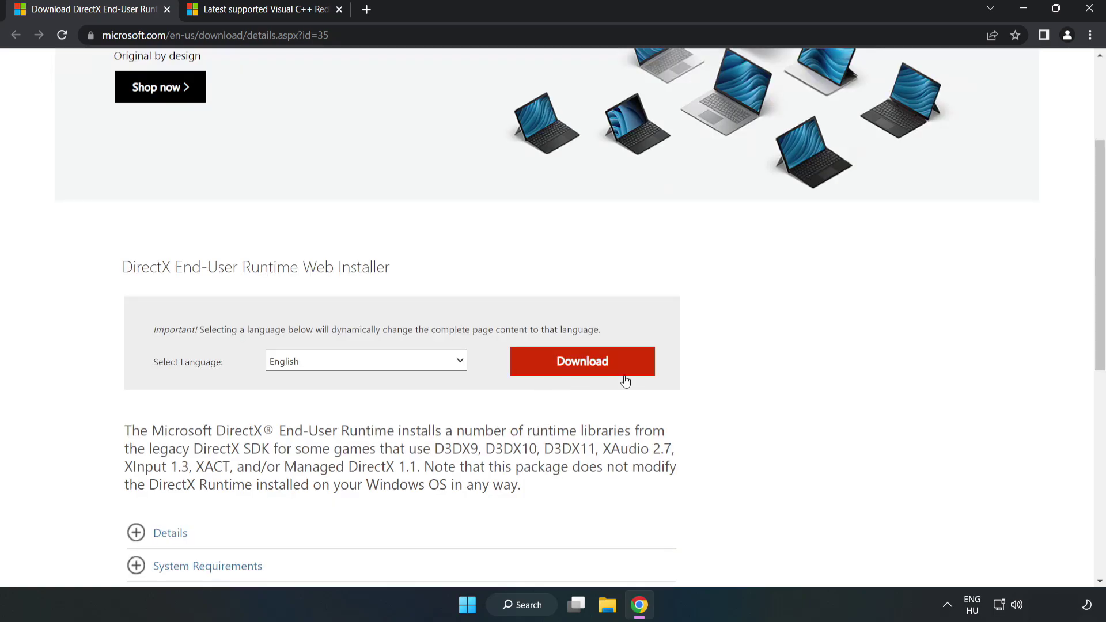
pyautogui.click(586, 370)
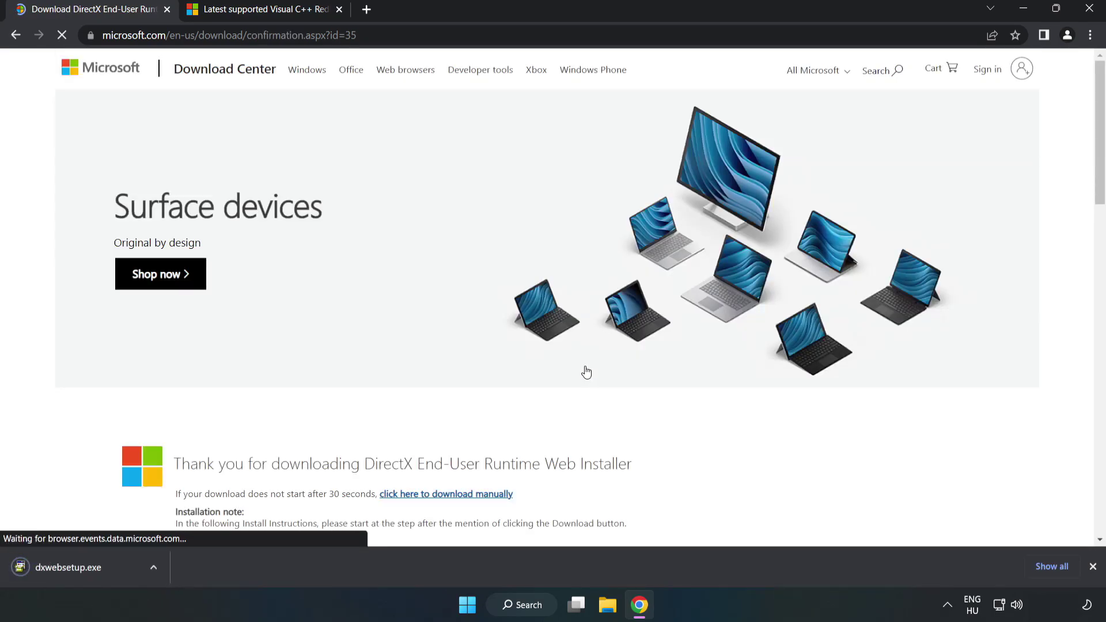
# Step: Run dxwebsetup.exe, accept the license, leave the Bing Bar unticked and finish DirectX Setup
pyautogui.click(82, 567)
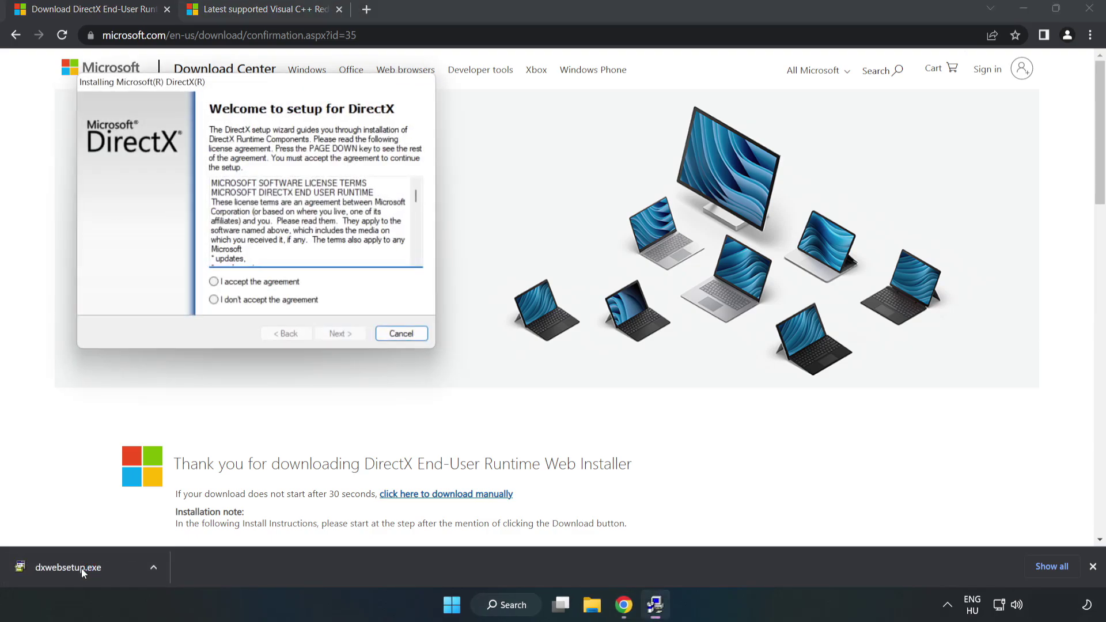
pyautogui.moveTo(249, 91); pyautogui.dragTo(538, 185)
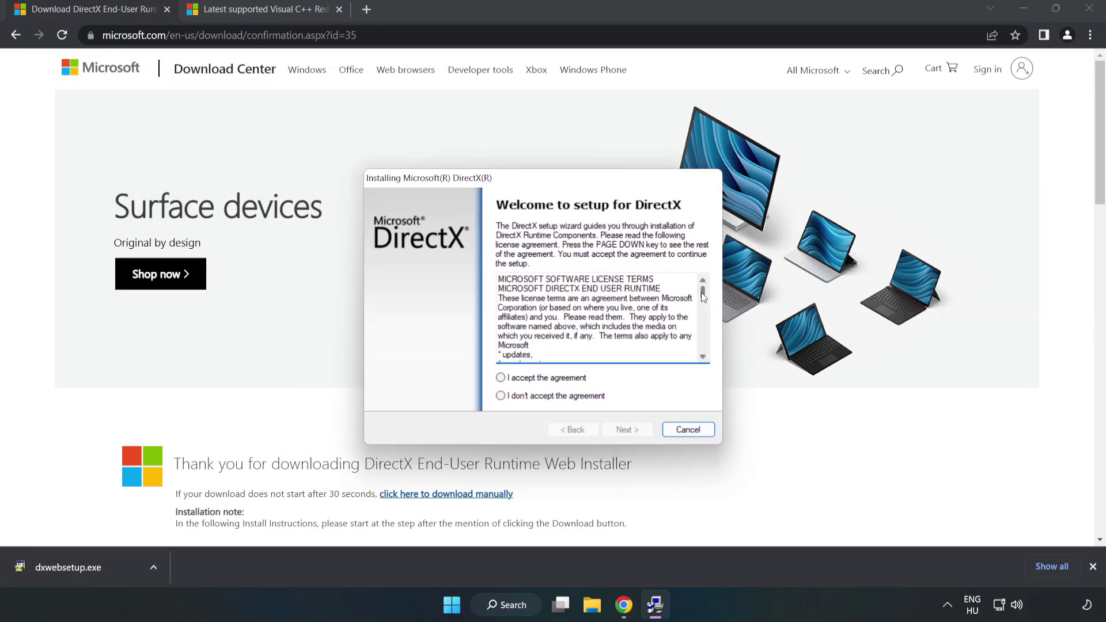
pyautogui.moveTo(700, 291); pyautogui.dragTo(694, 363)
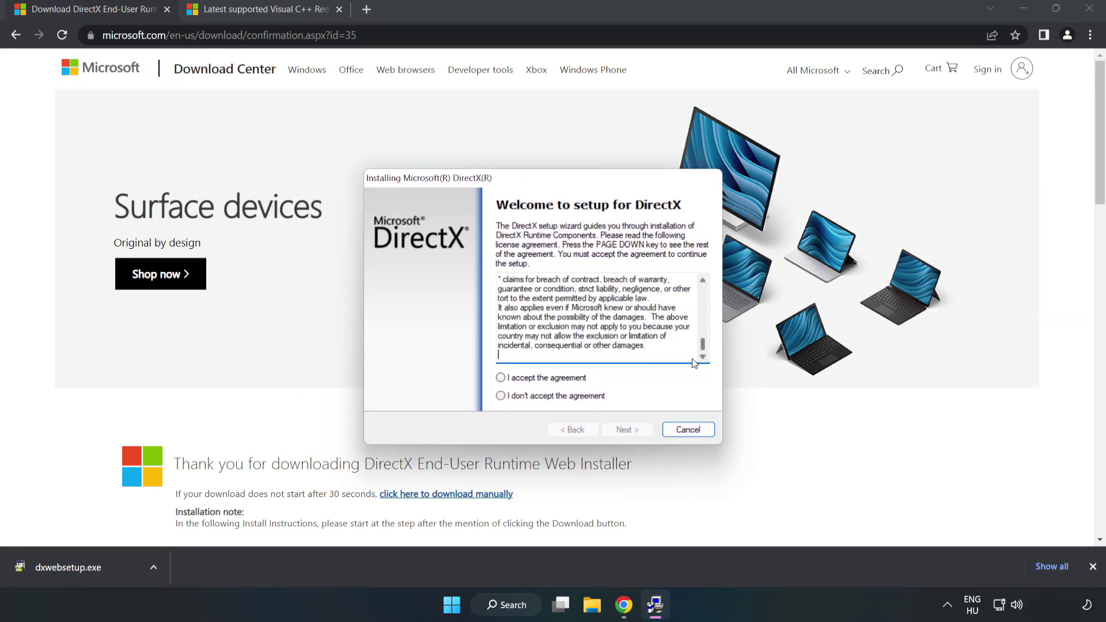
pyautogui.click(521, 380)
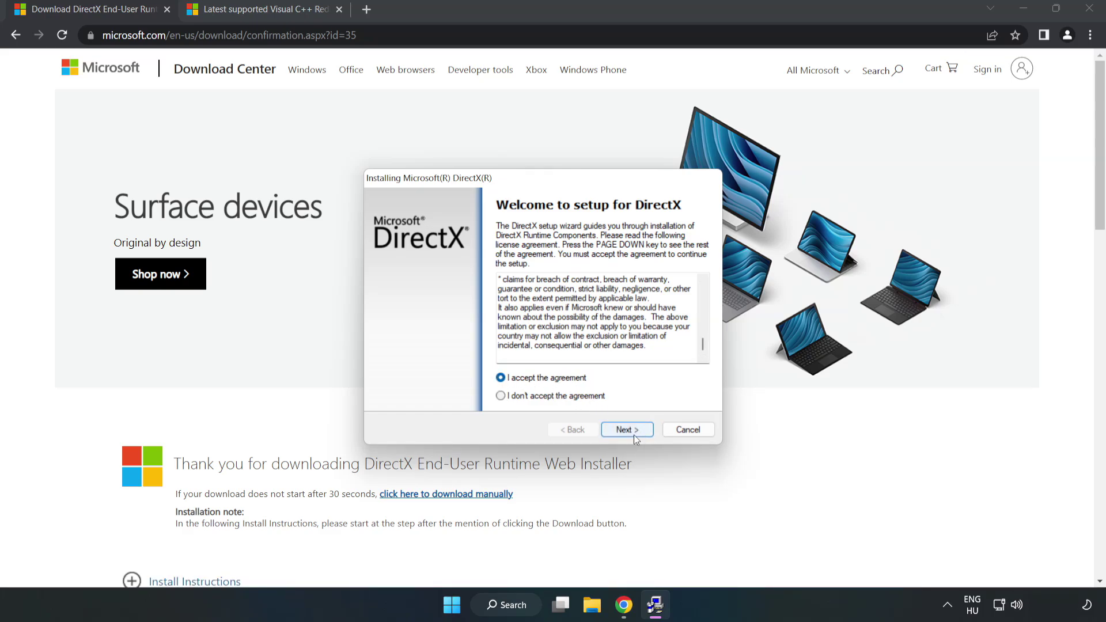
pyautogui.click(628, 429)
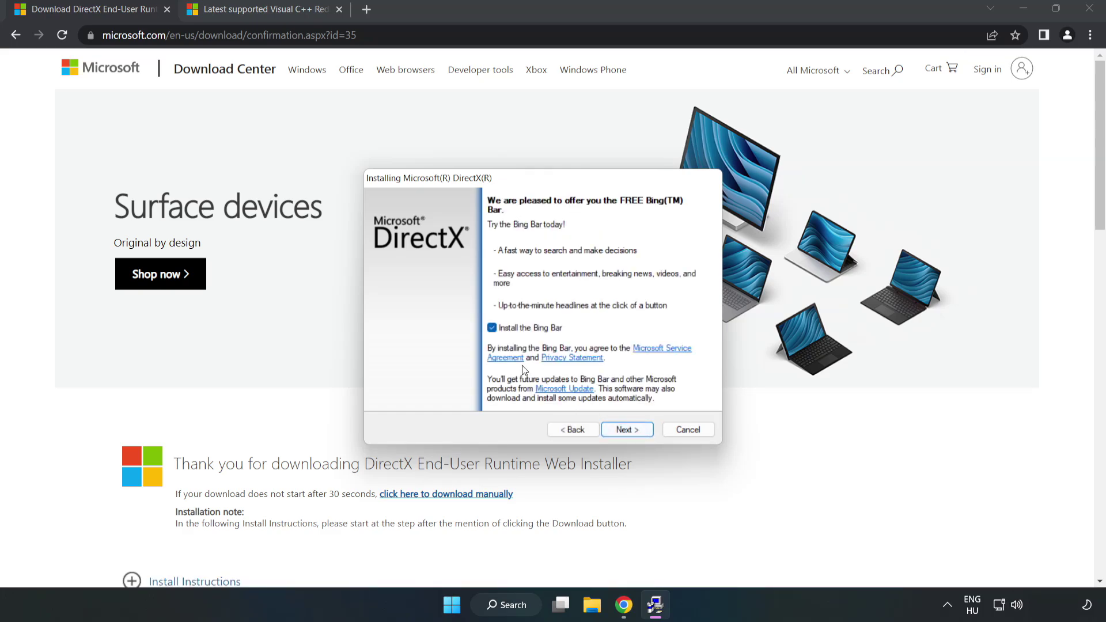
pyautogui.click(634, 430)
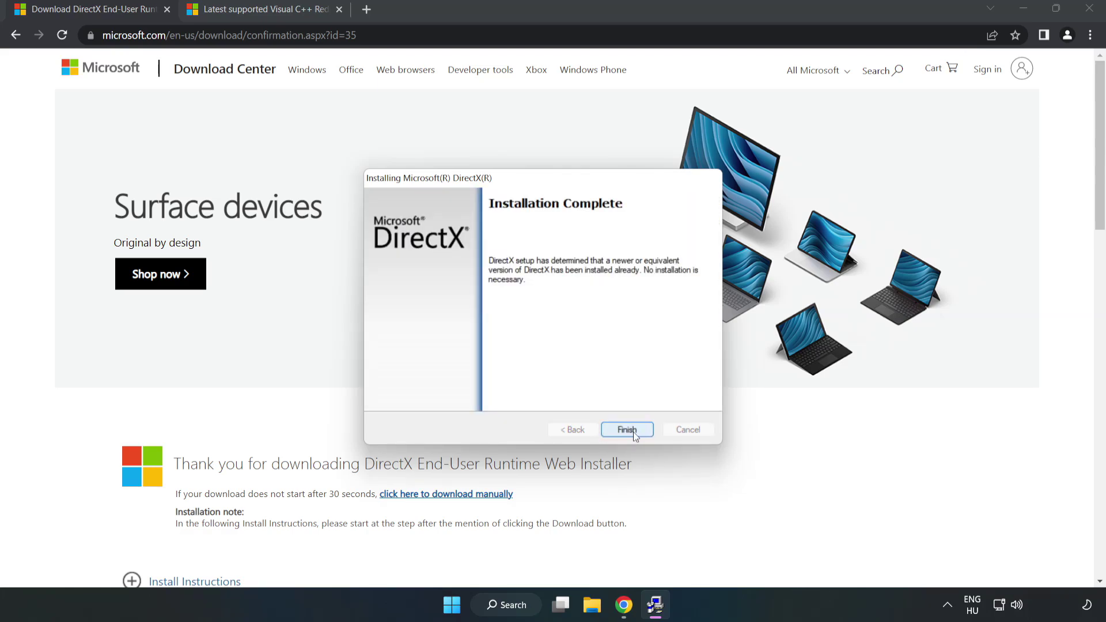
pyautogui.click(626, 430)
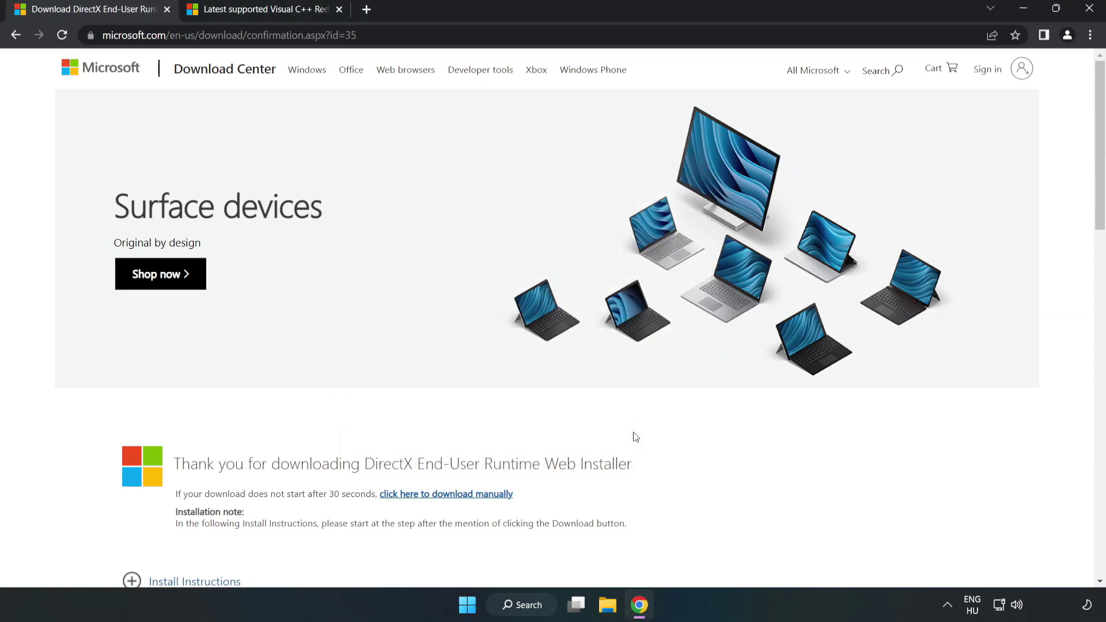
# Step: Close the DirectX tab and go to the Visual C++ Redistributable latest downloads page
pyautogui.click(167, 9)
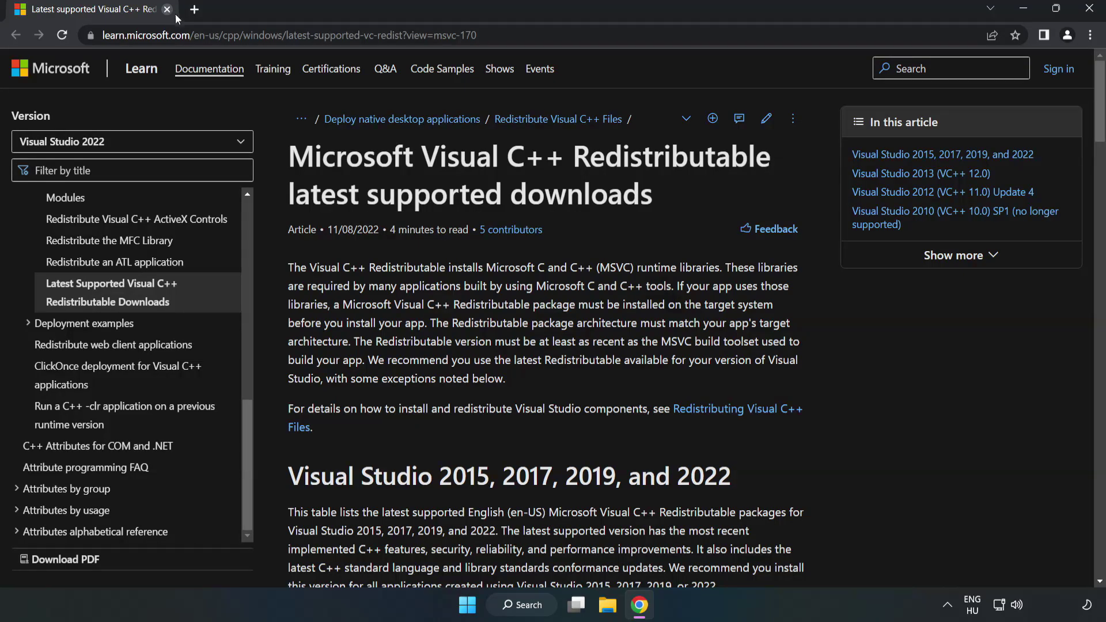
pyautogui.click(537, 34)
pyautogui.click(569, 36)
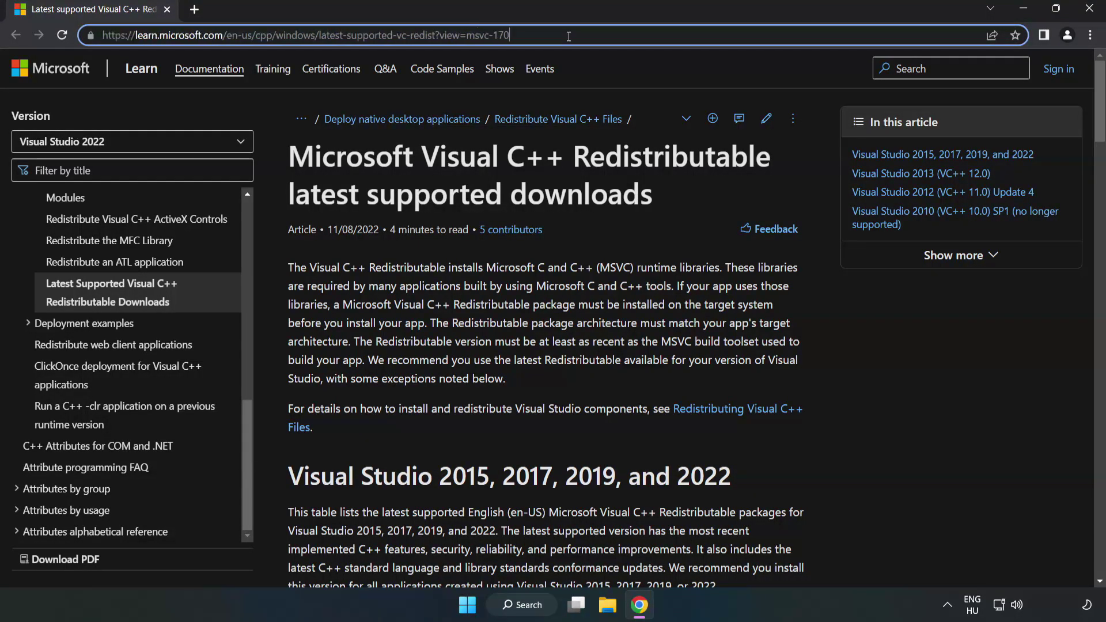
pyautogui.click(443, 206)
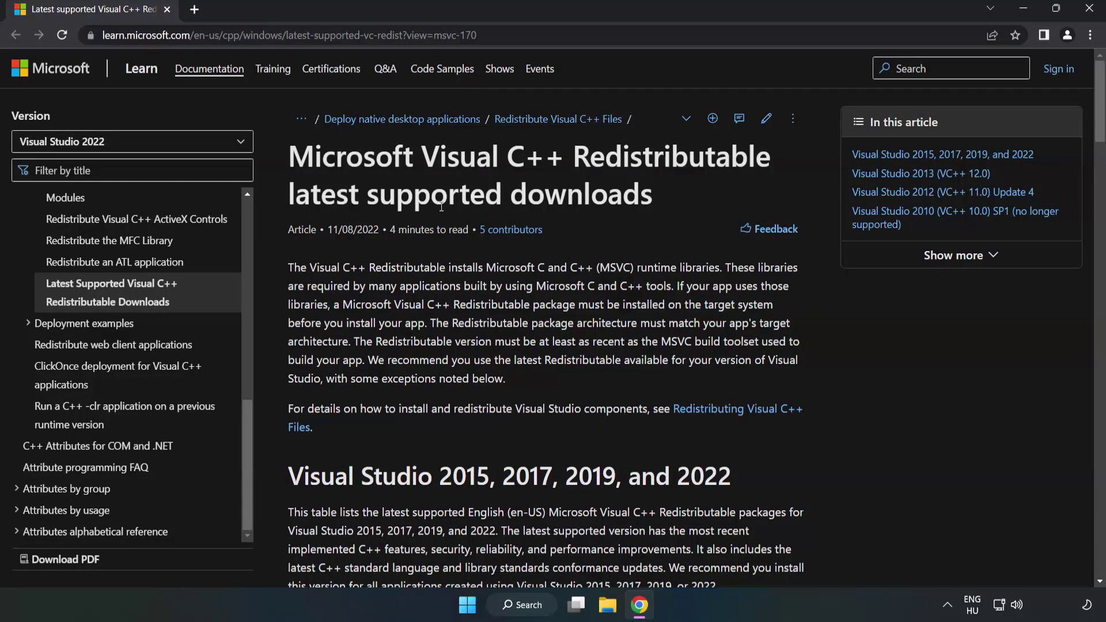
pyautogui.scroll(-7, 442, 206)
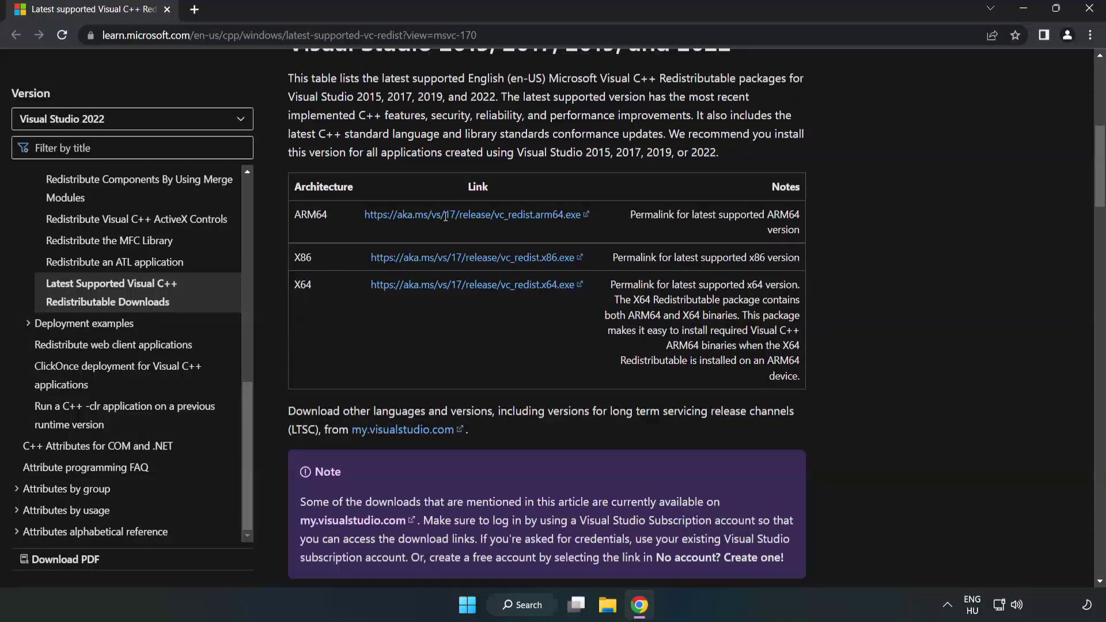
pyautogui.scroll(1, 429, 225)
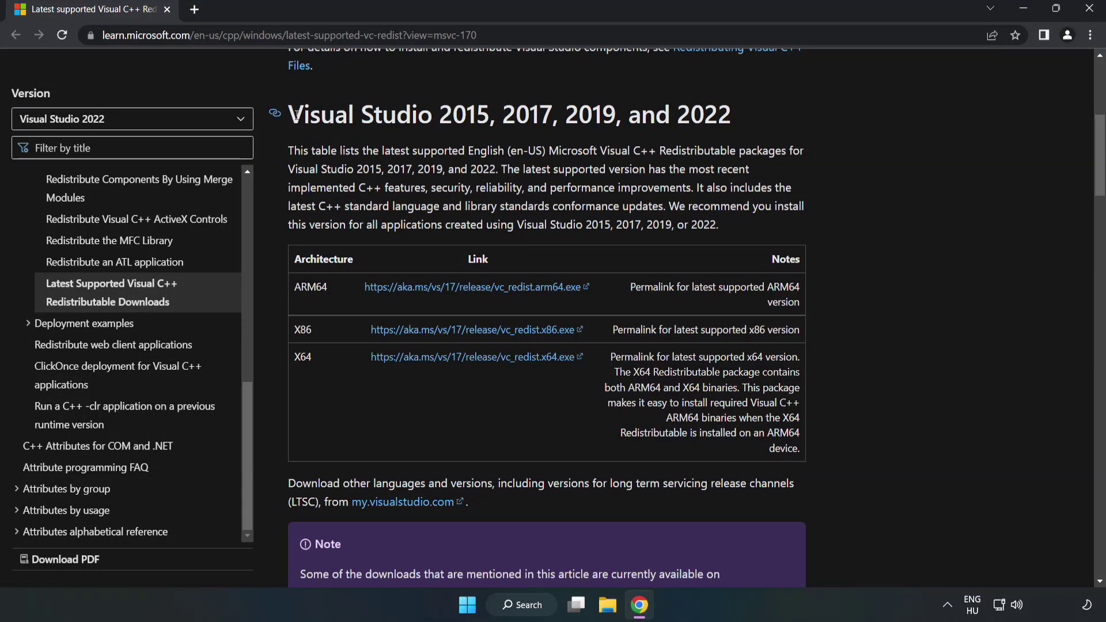
# Step: Download the ARM64, x86 and x64 vc_redist installers from the Visual Studio 2015–2022 table
pyautogui.moveTo(296, 114); pyautogui.dragTo(731, 115)
pyautogui.click(477, 264)
pyautogui.click(447, 287)
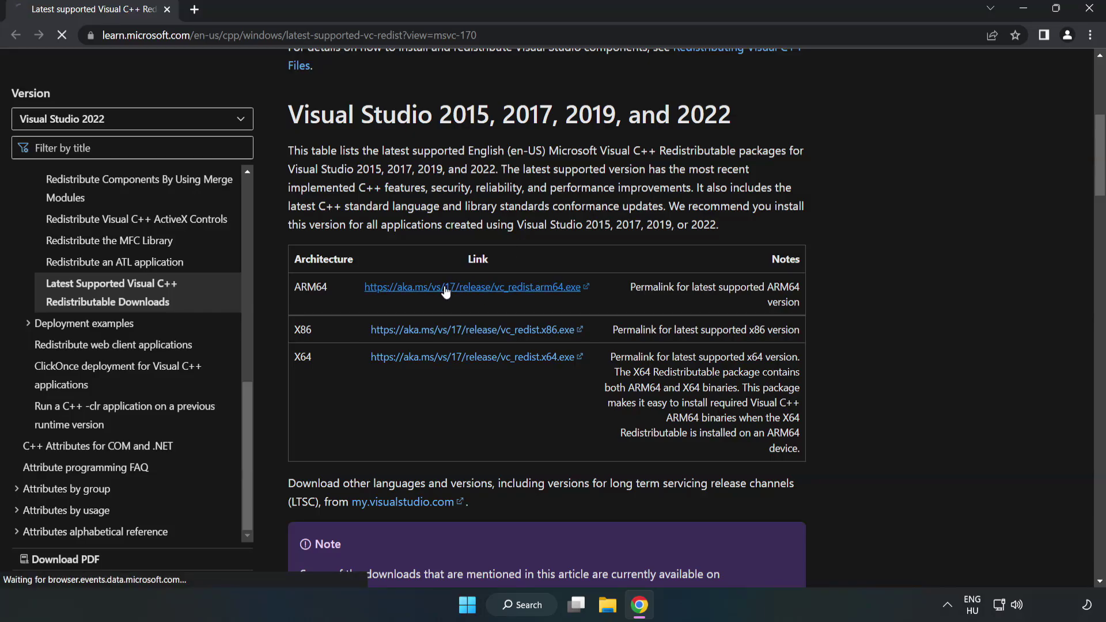
pyautogui.click(450, 340)
pyautogui.click(465, 359)
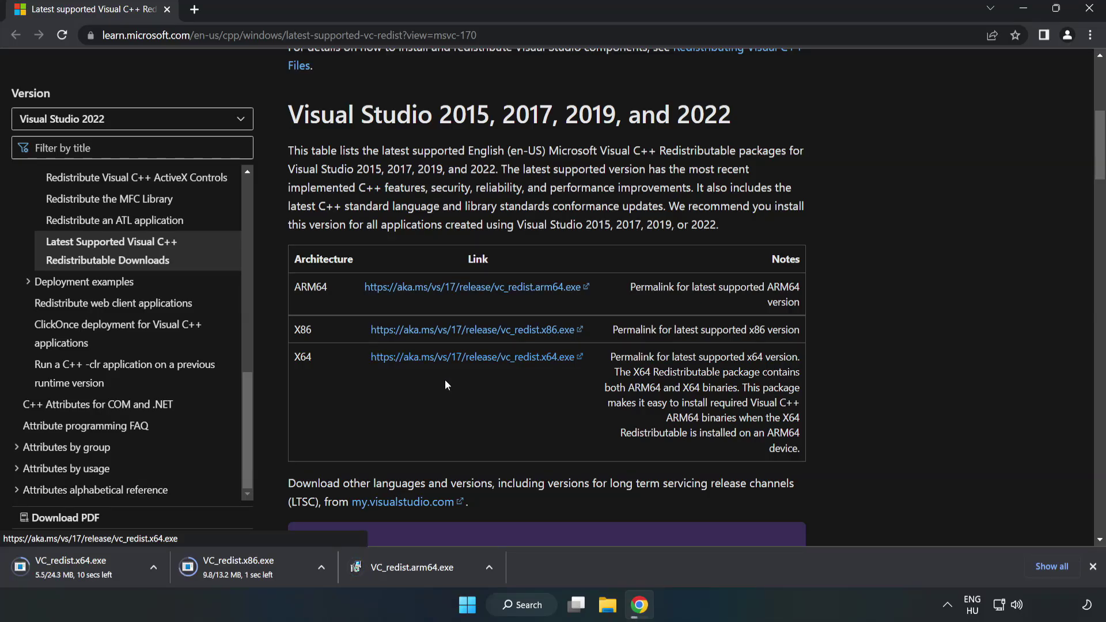
# Step: Try installing VC_redist.arm64.exe, then close setup after error 0x80070661 (processor not supported)
pyautogui.click(421, 568)
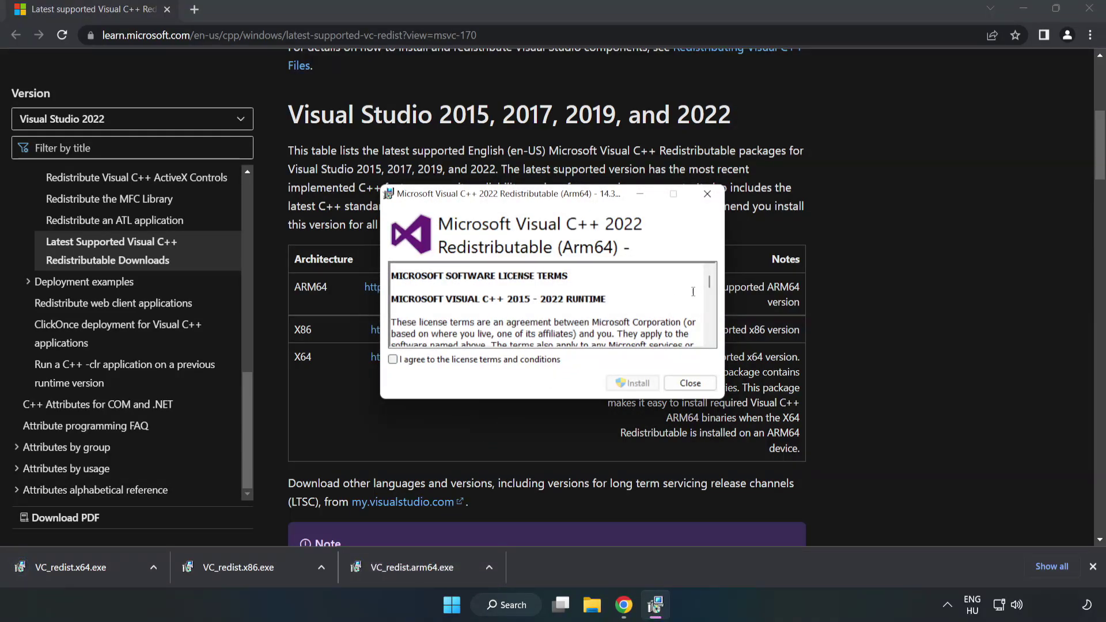
pyautogui.moveTo(708, 281); pyautogui.dragTo(710, 334)
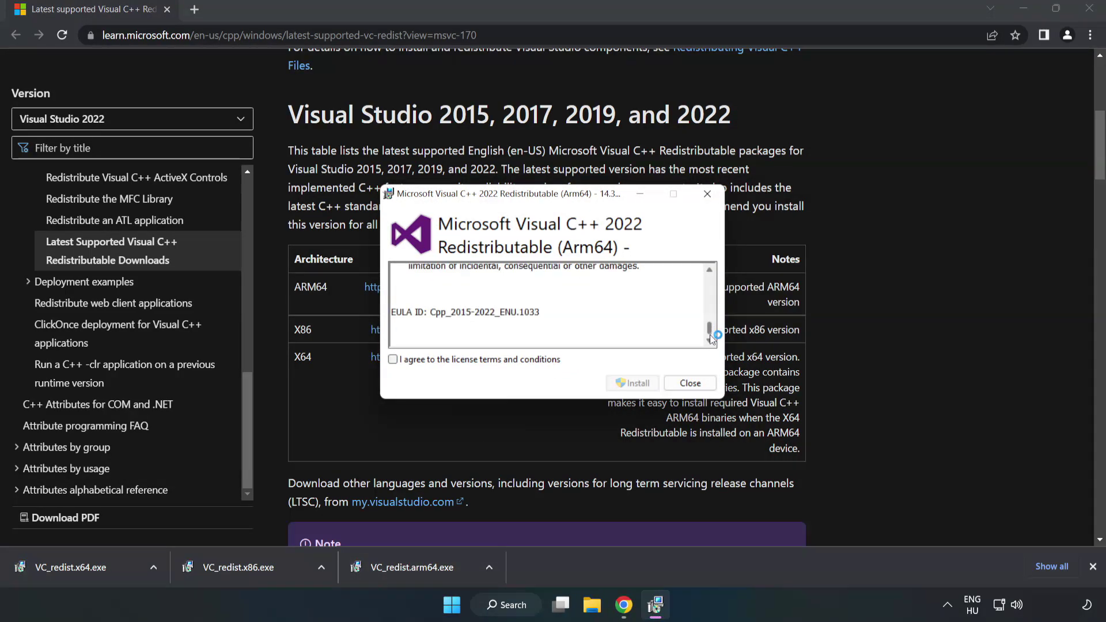
pyautogui.click(393, 361)
pyautogui.click(633, 384)
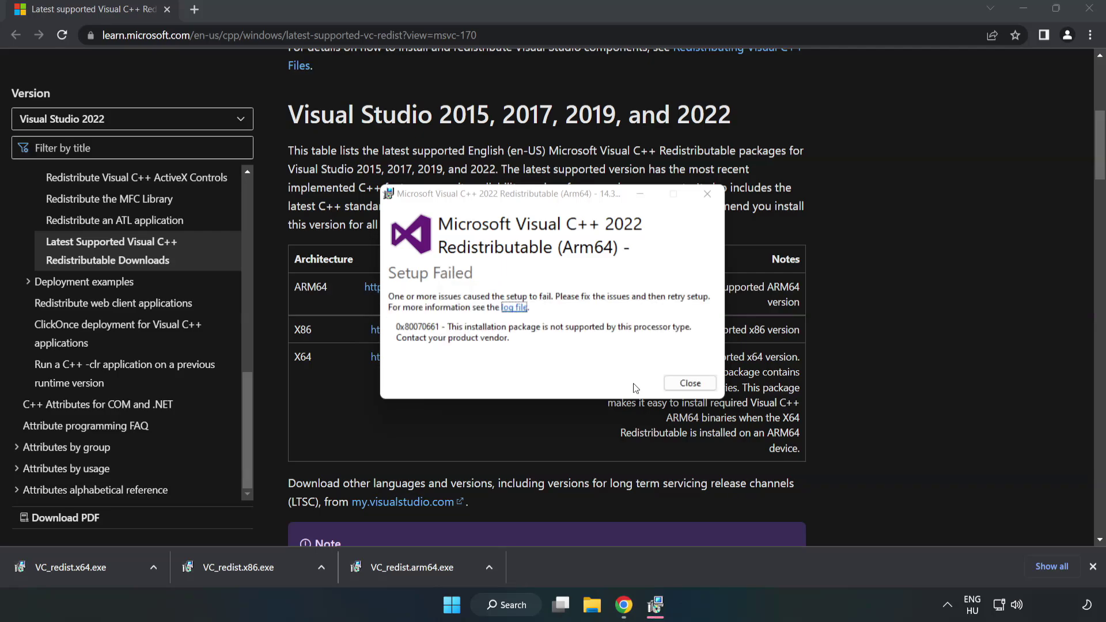
pyautogui.click(686, 384)
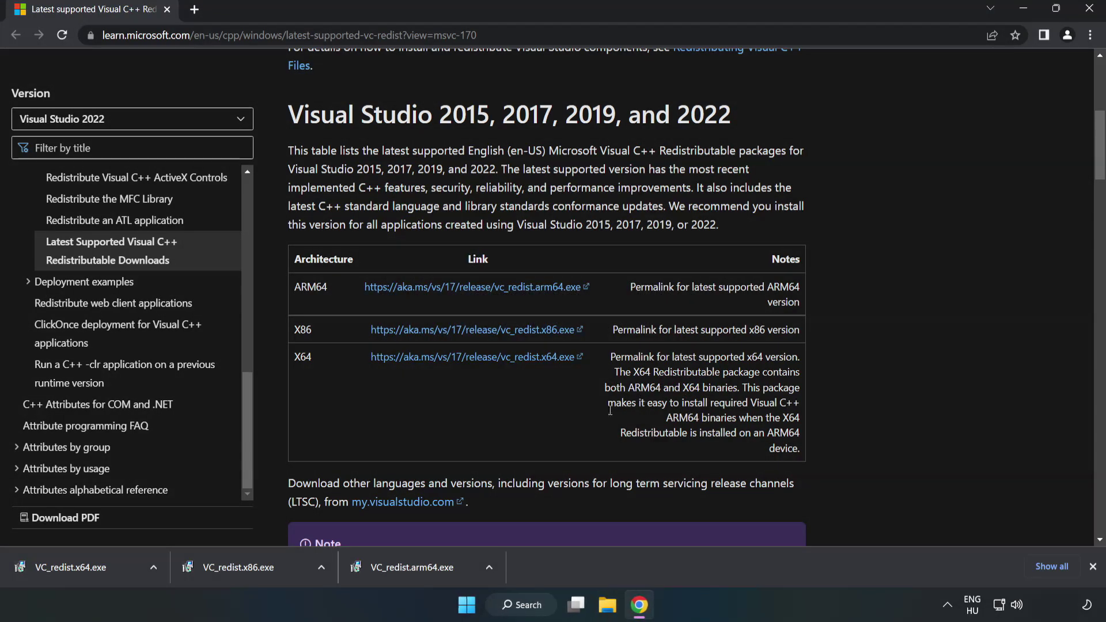
# Step: Run VC_redist.x86.exe, agree to the license, install 14.34.31931 and close the finished setup
pyautogui.click(244, 565)
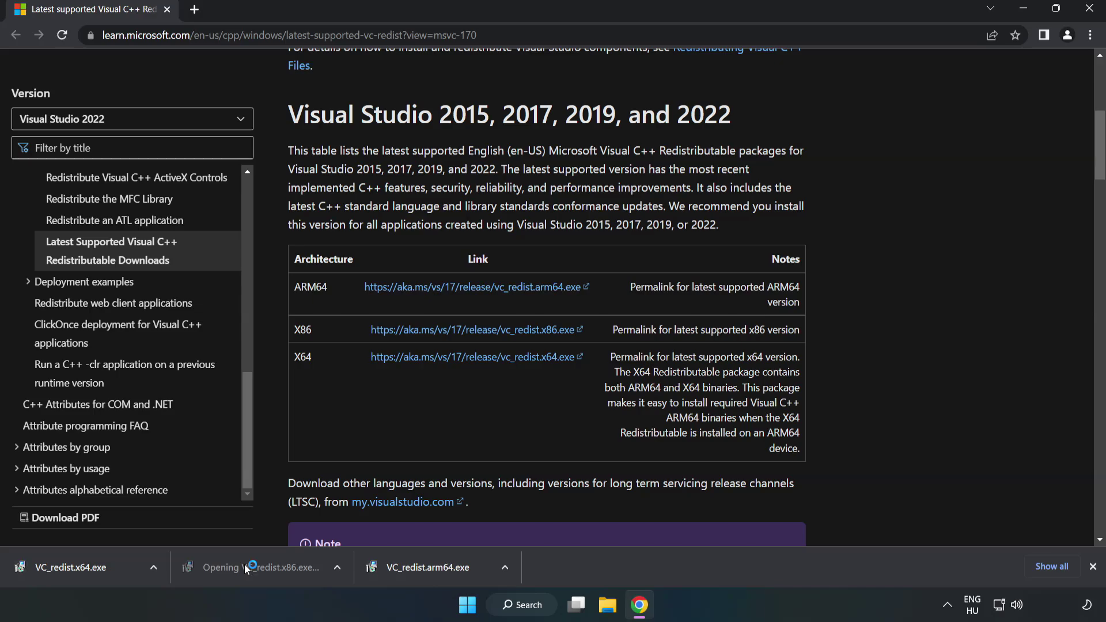
pyautogui.moveTo(709, 282); pyautogui.dragTo(708, 344)
pyautogui.click(392, 359)
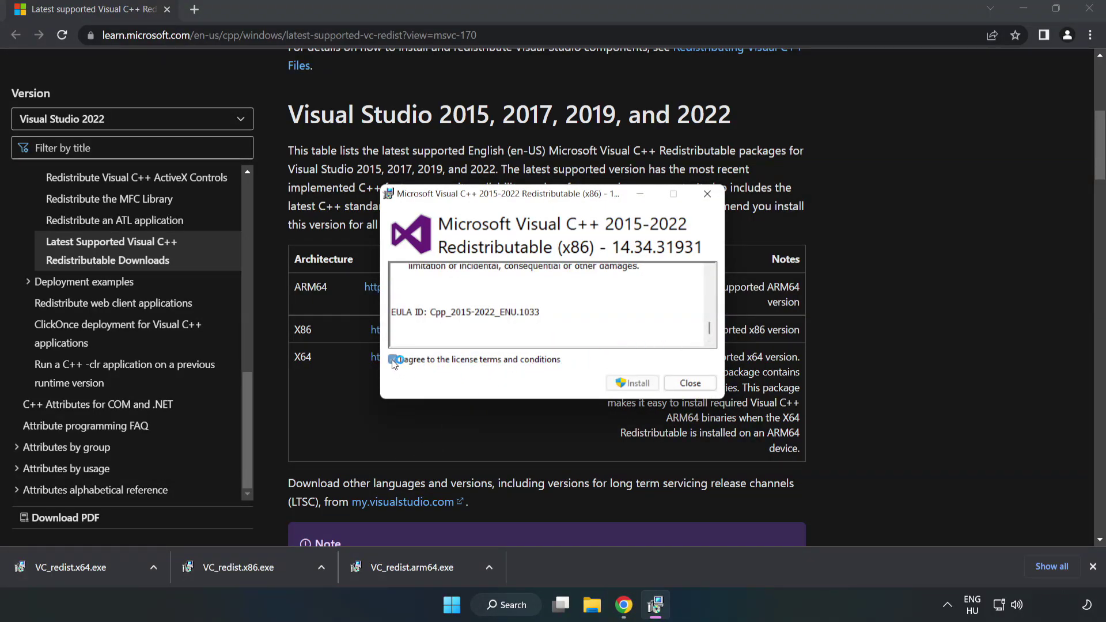
pyautogui.click(606, 383)
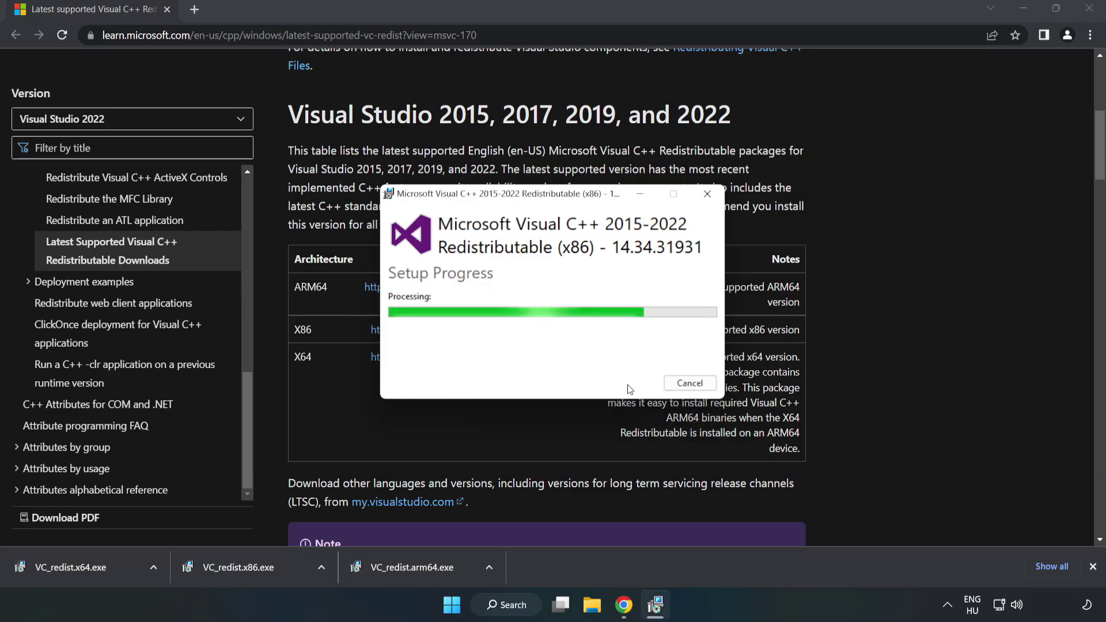
pyautogui.click(690, 383)
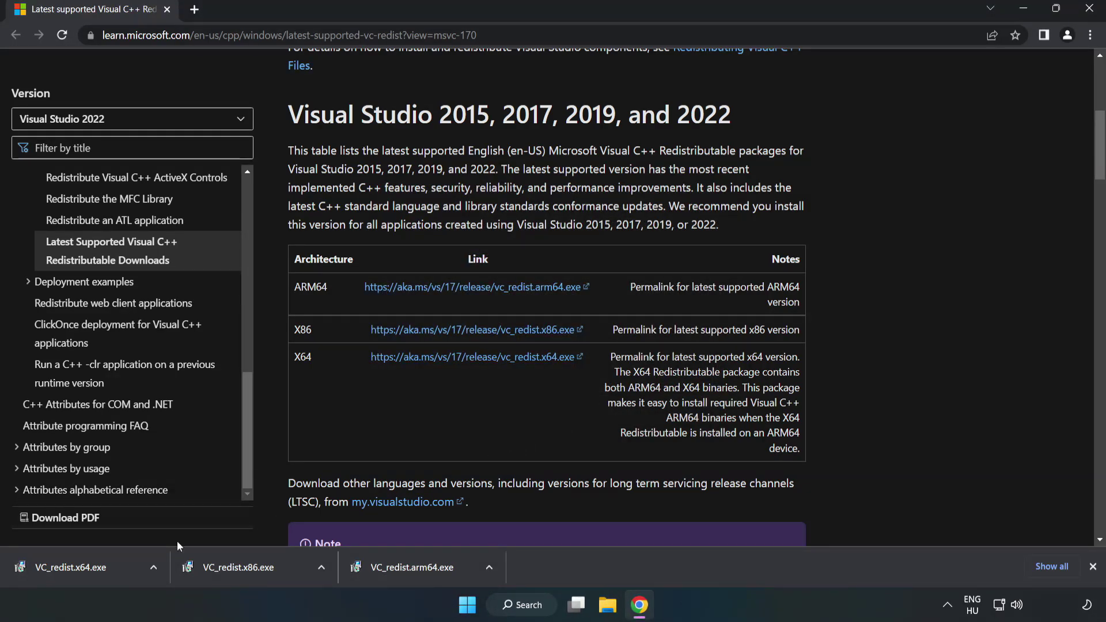
# Step: Run VC_redist.x64.exe, agree to the license, install 14.34.31931 and close the successful setup
pyautogui.click(60, 563)
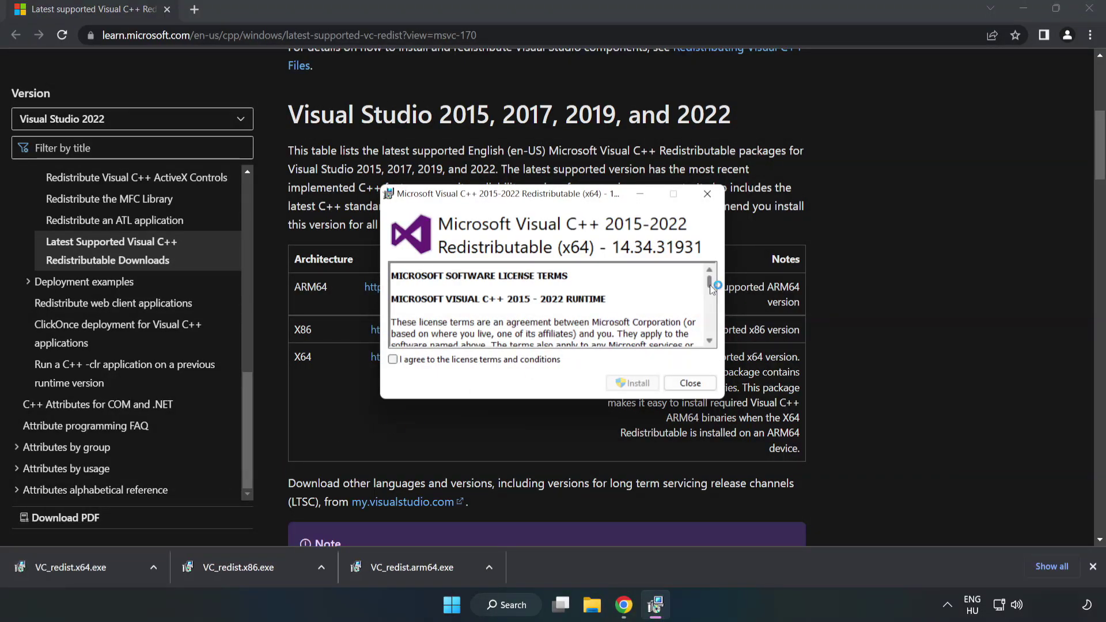
pyautogui.scroll(-10, 530, 372)
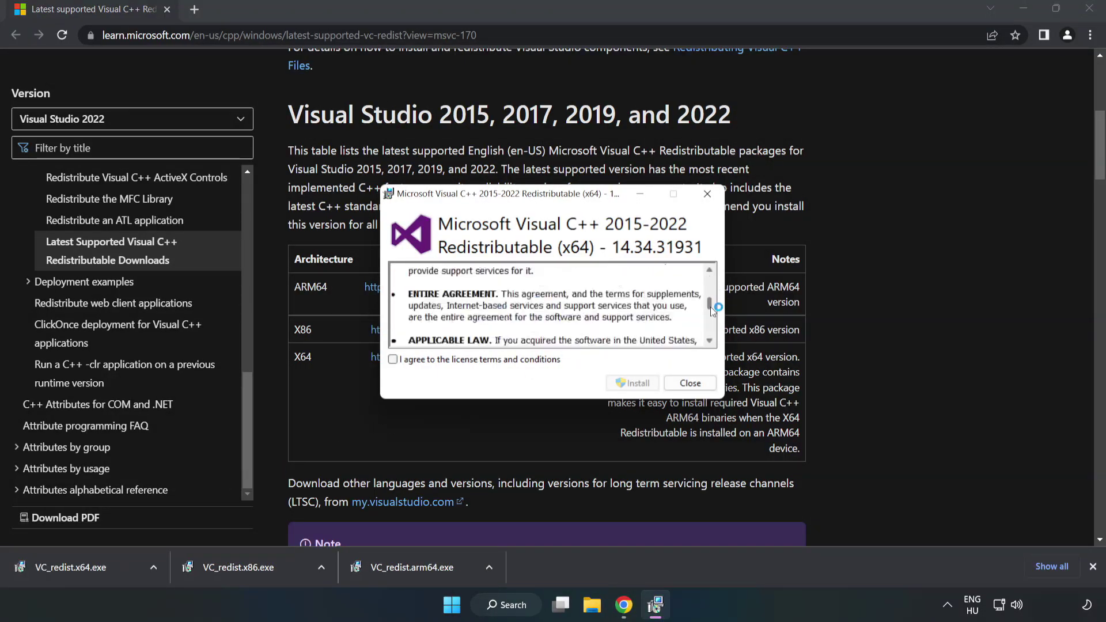
pyautogui.click(393, 359)
pyautogui.click(627, 379)
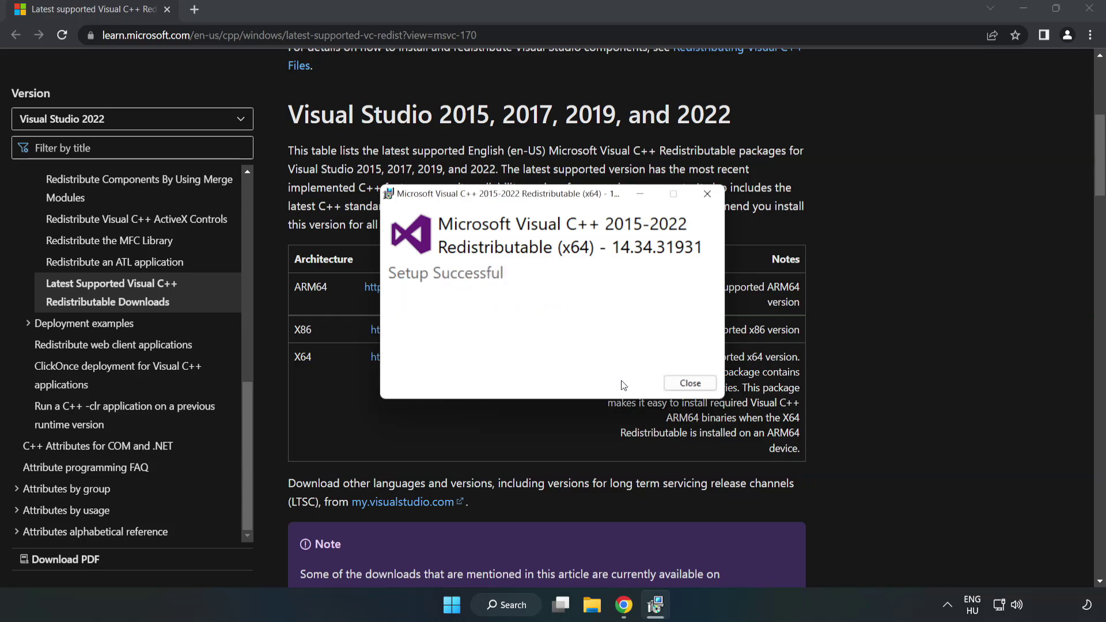
pyautogui.click(696, 387)
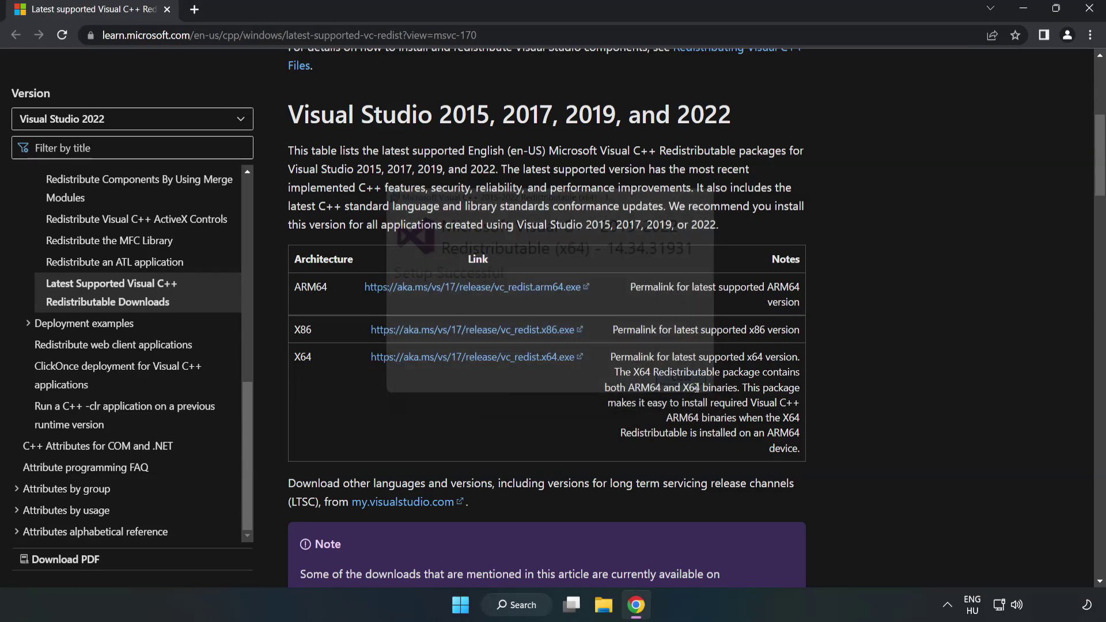
# Step: Close Chrome, search for cmd and launch Command Prompt with Run as administrator
pyautogui.click(1091, 14)
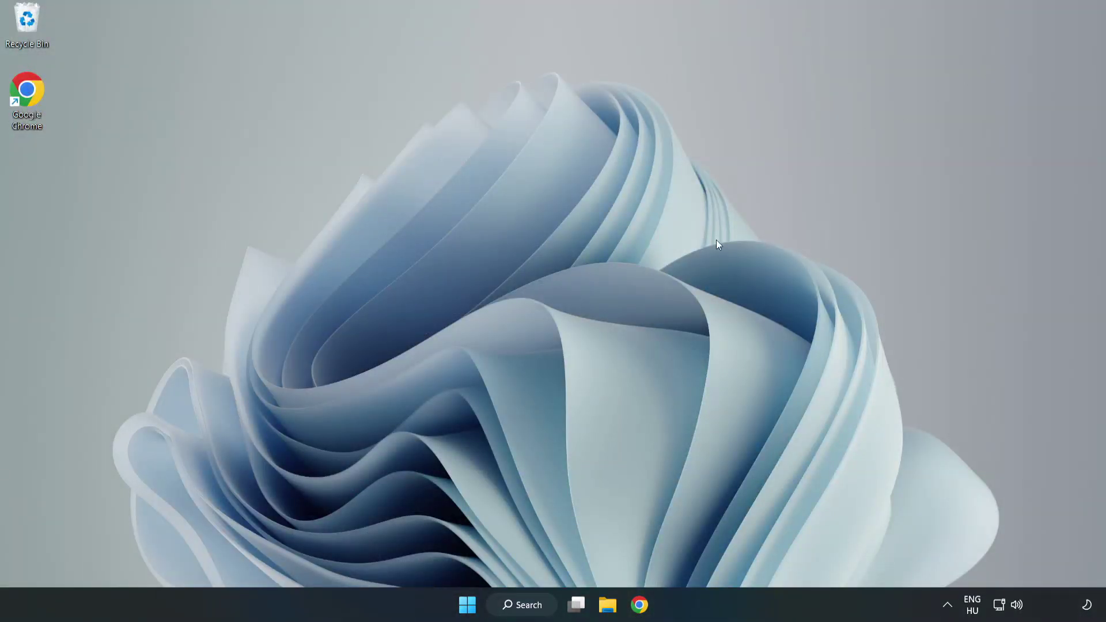
pyautogui.click(535, 604)
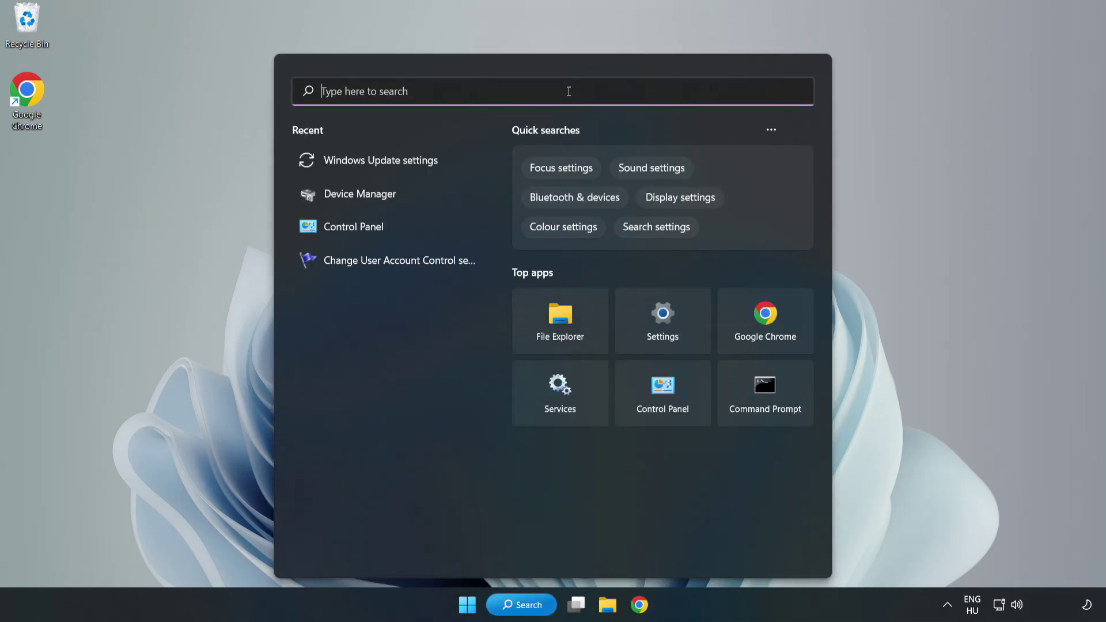
pyautogui.write('cmd')
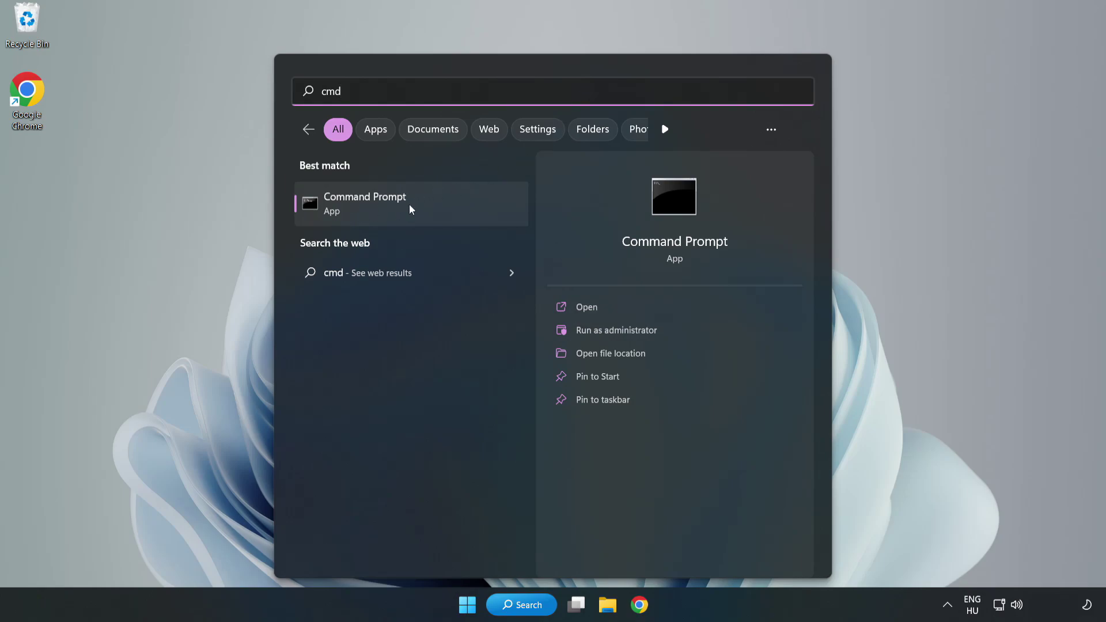
pyautogui.rightClick(435, 208)
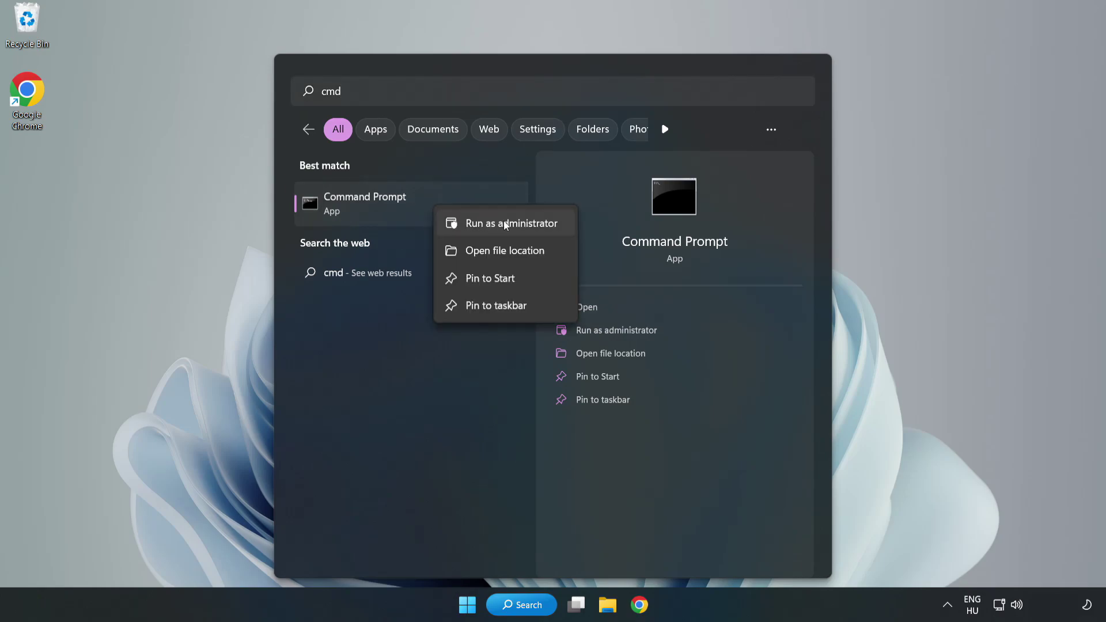
pyautogui.click(479, 226)
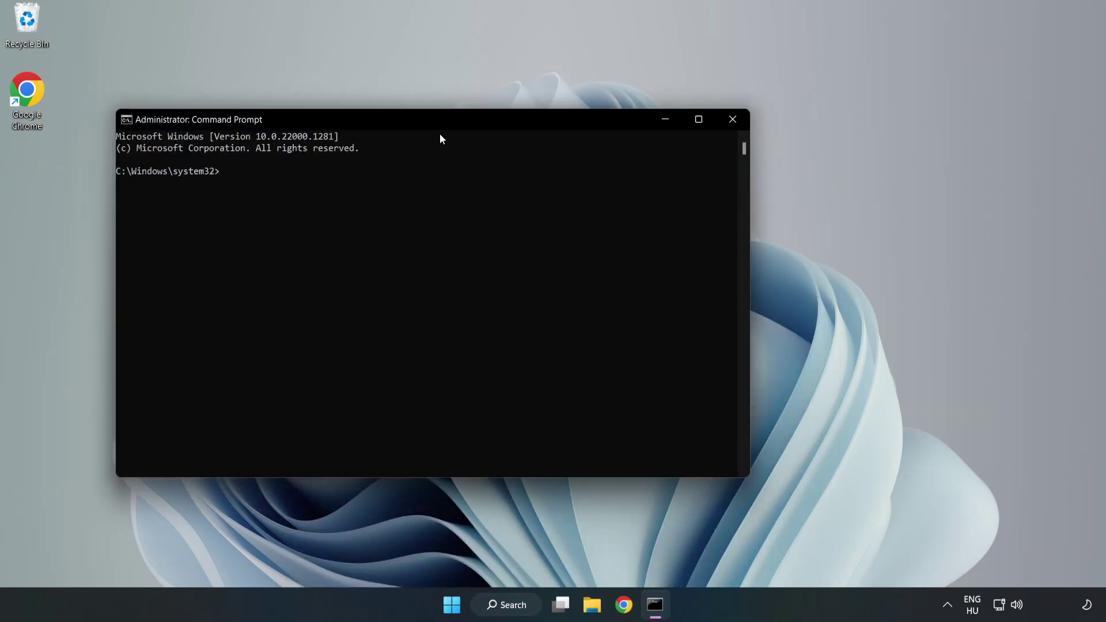
pyautogui.moveTo(441, 123); pyautogui.dragTo(563, 128)
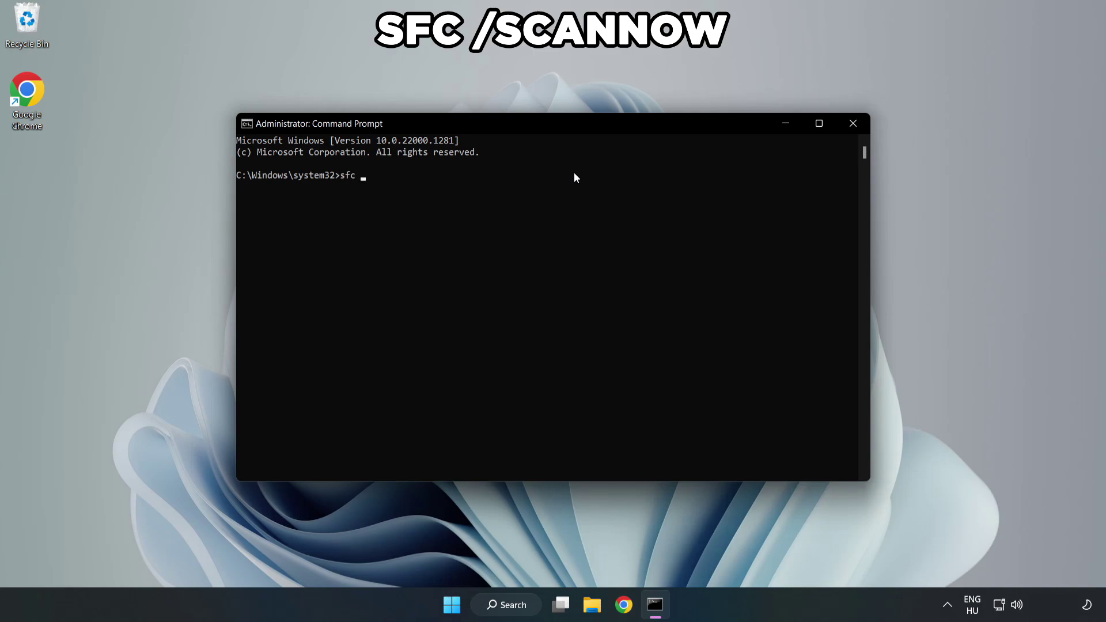
# Step: Run sfc /scannow and let verification reach 100% with no integrity violations found
pyautogui.write('sfc /scannow')
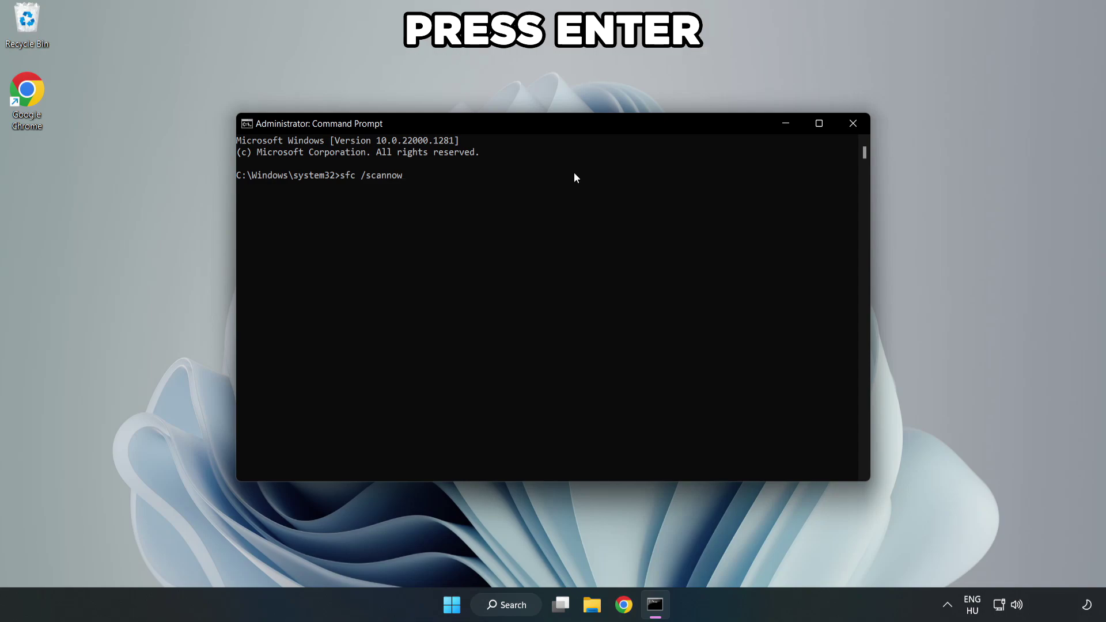
pyautogui.press('Return')
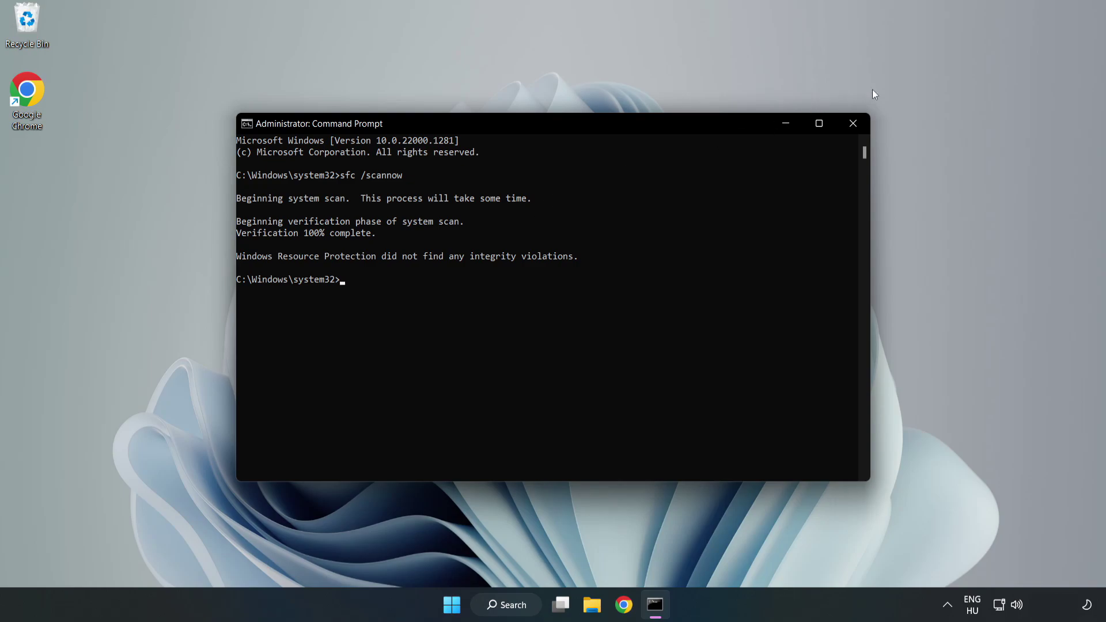
# Step: Close Command Prompt and show the Start menu's Sleep, Shut down and Restart power options
pyautogui.click(850, 128)
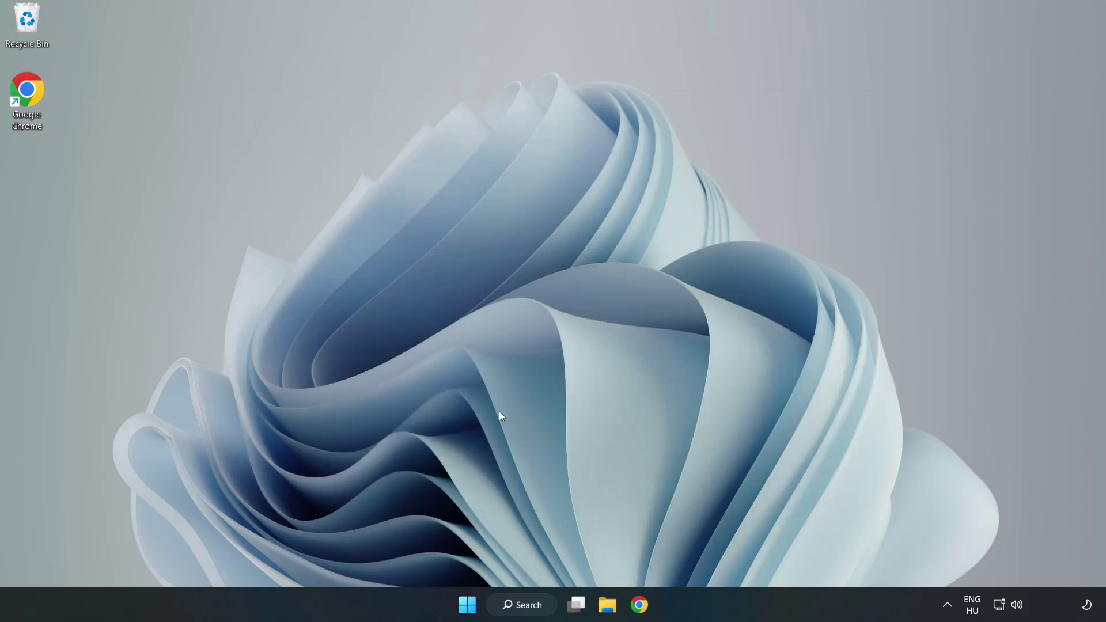
pyautogui.click(467, 605)
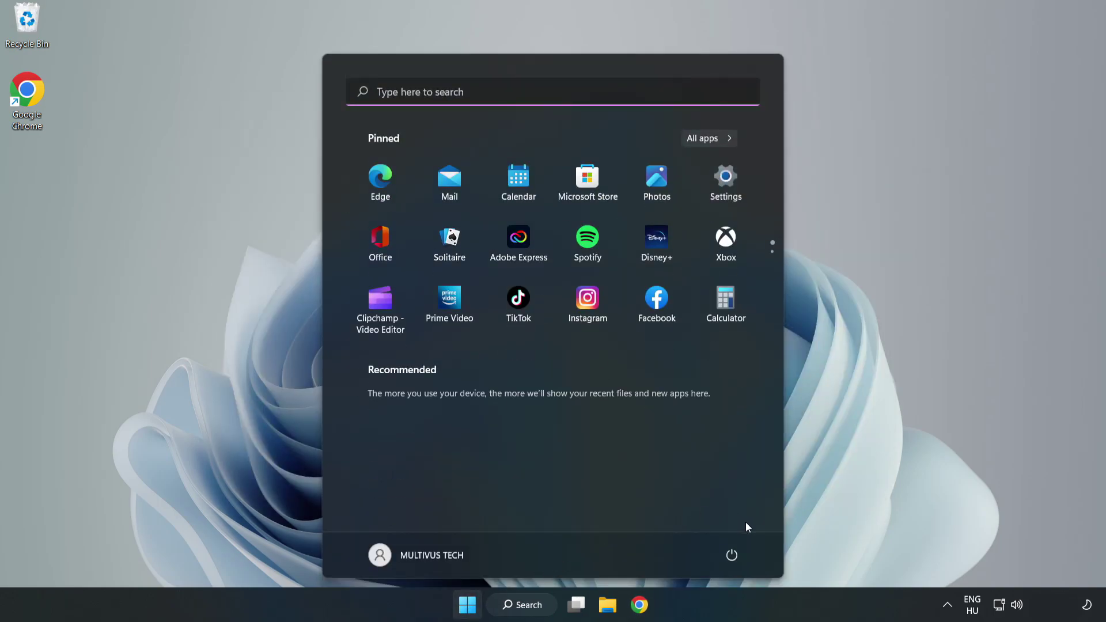
pyautogui.click(732, 554)
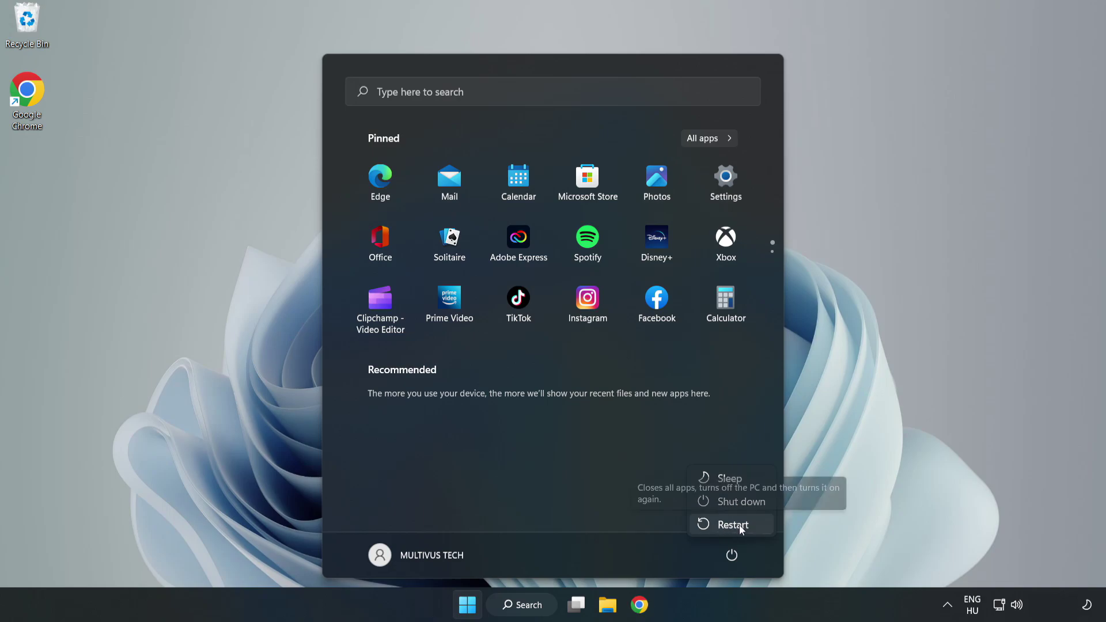